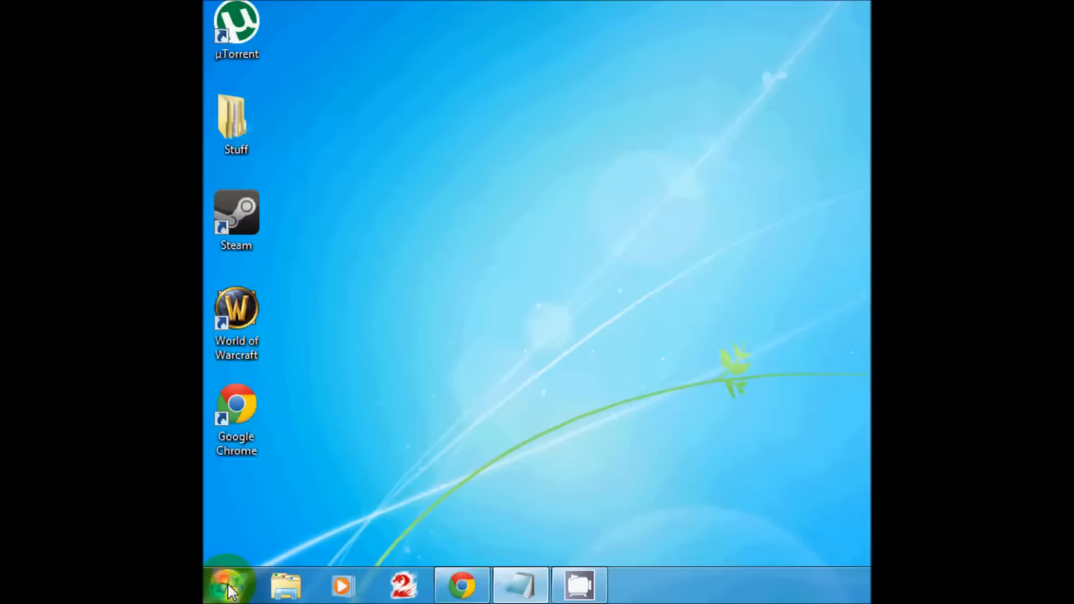
- Search the installed programs for cmd and open a Command Prompt window
left_click(229, 591)
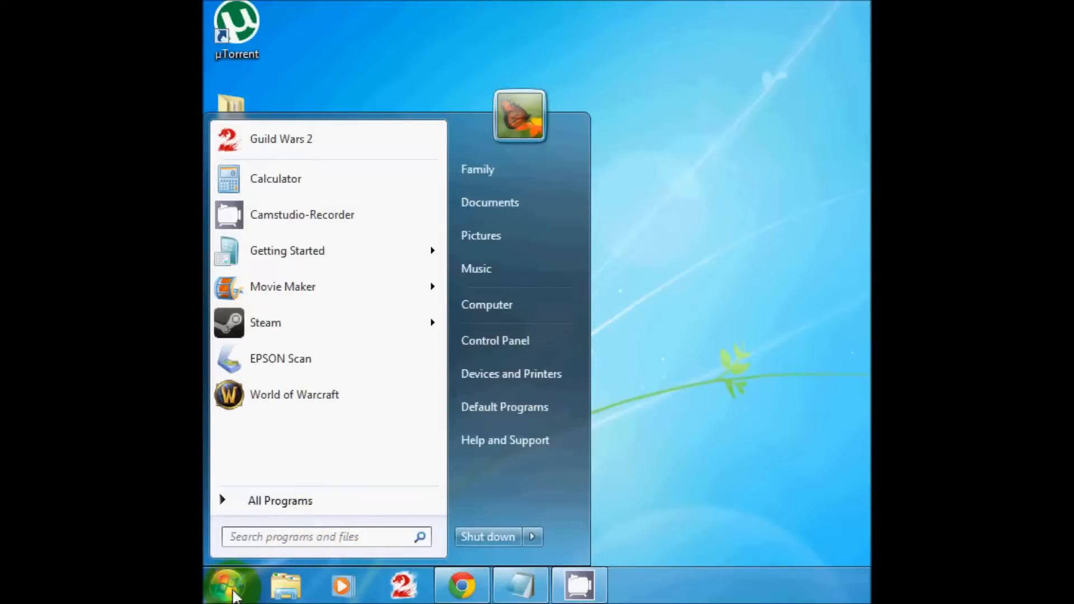
left_click(305, 542)
type("cmd")
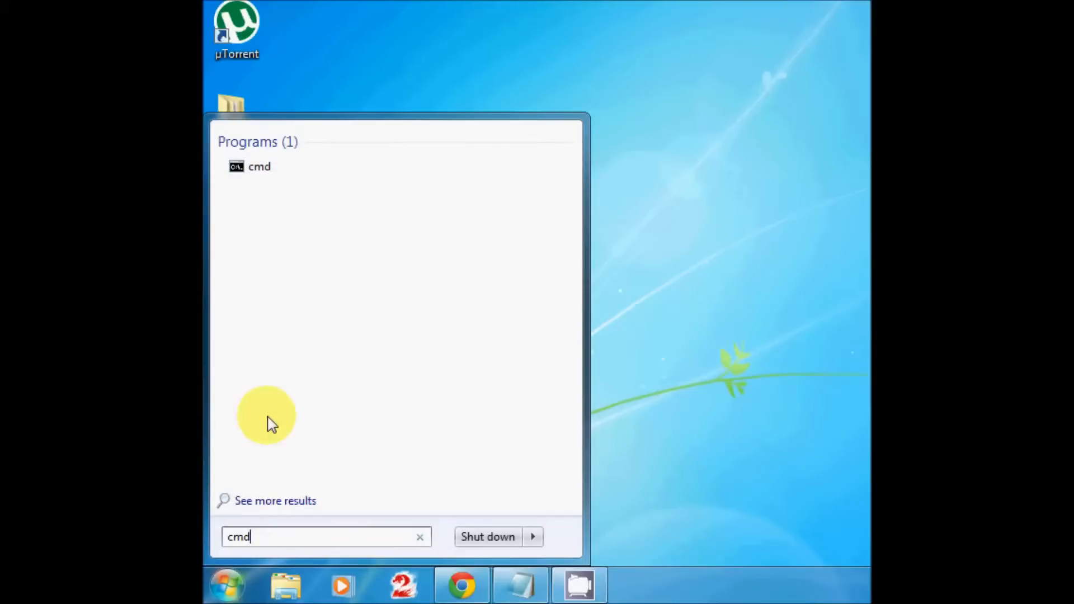
left_click(267, 176)
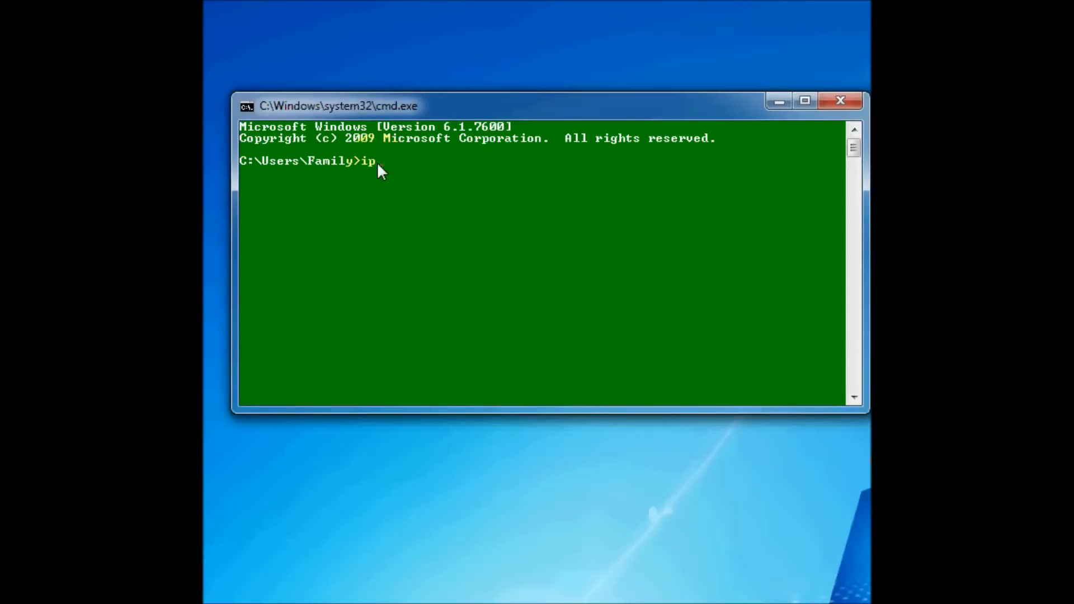
- Run ipconfig to look up the default gateway address, and close the Command Prompt window
type("fig")
key("BackSpace")
key("Return")
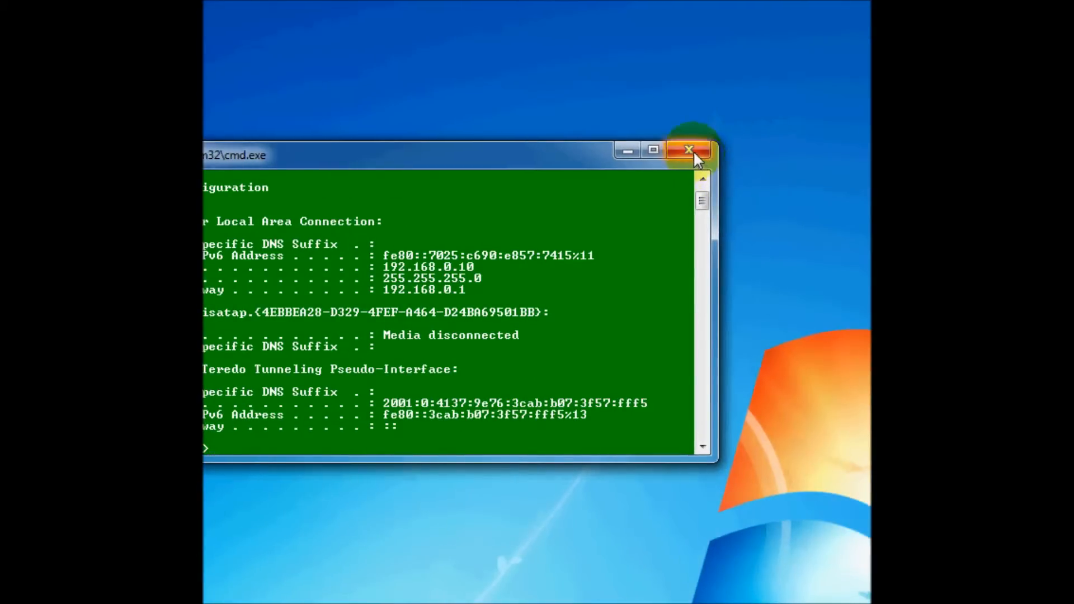
left_click(693, 153)
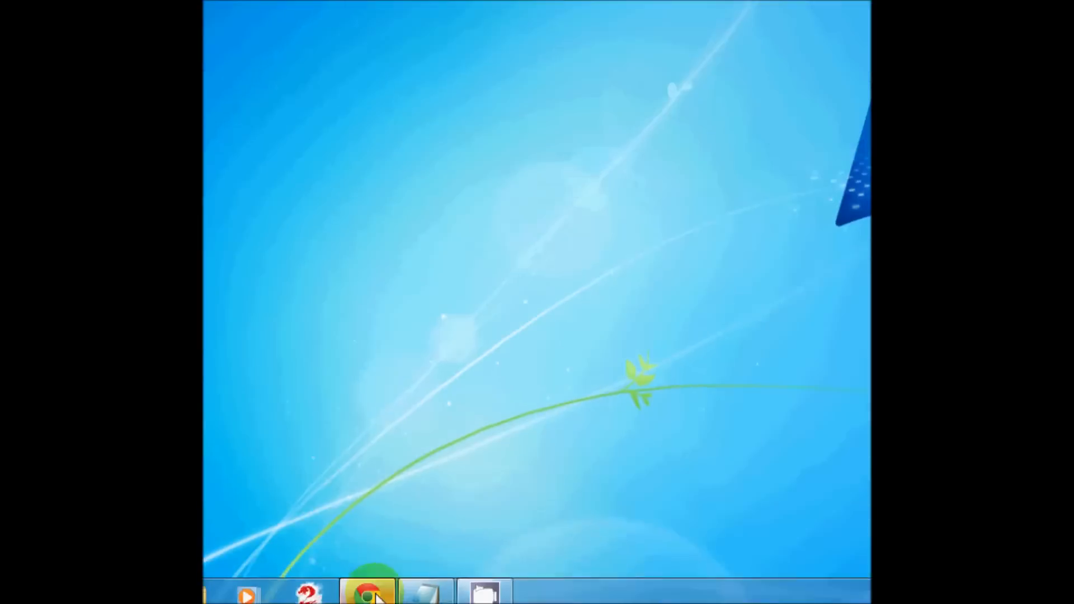
- Switch to Google Chrome and open the router's login page at 192.168.0.1
left_click(370, 594)
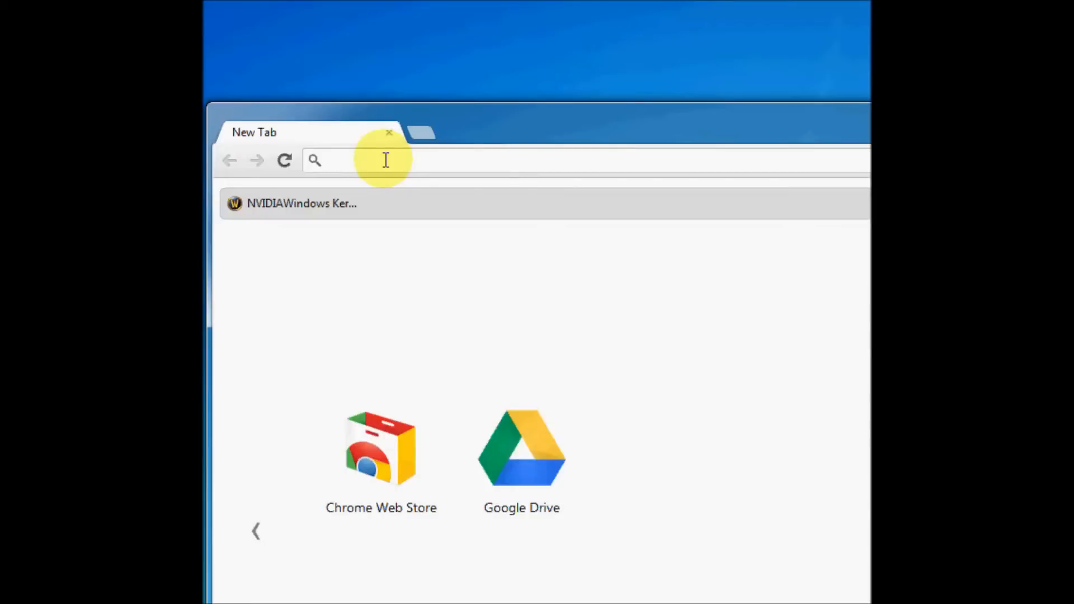
type("192.168.0.1")
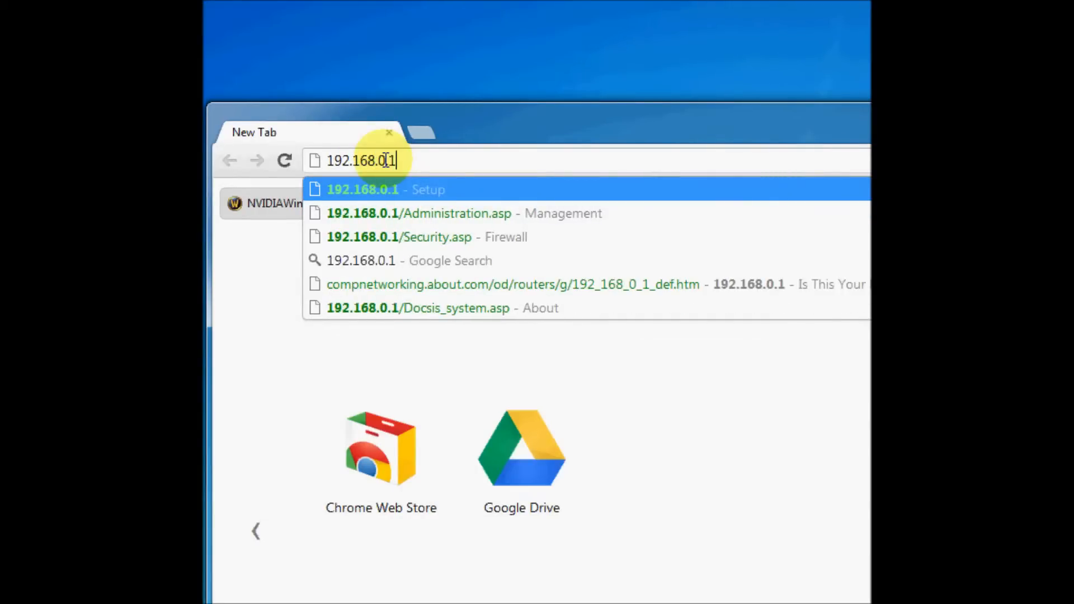
key("Return")
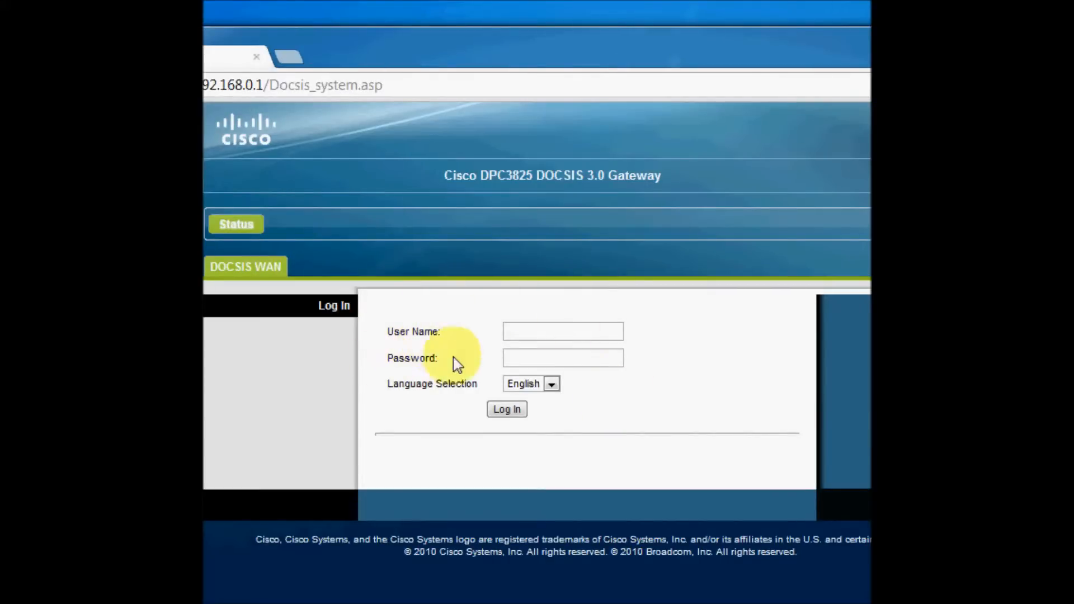
- Check the default router login noted in the open Notepad document, and close the document without saving
left_click_drag(442, 332, 440, 357)
left_click(442, 328)
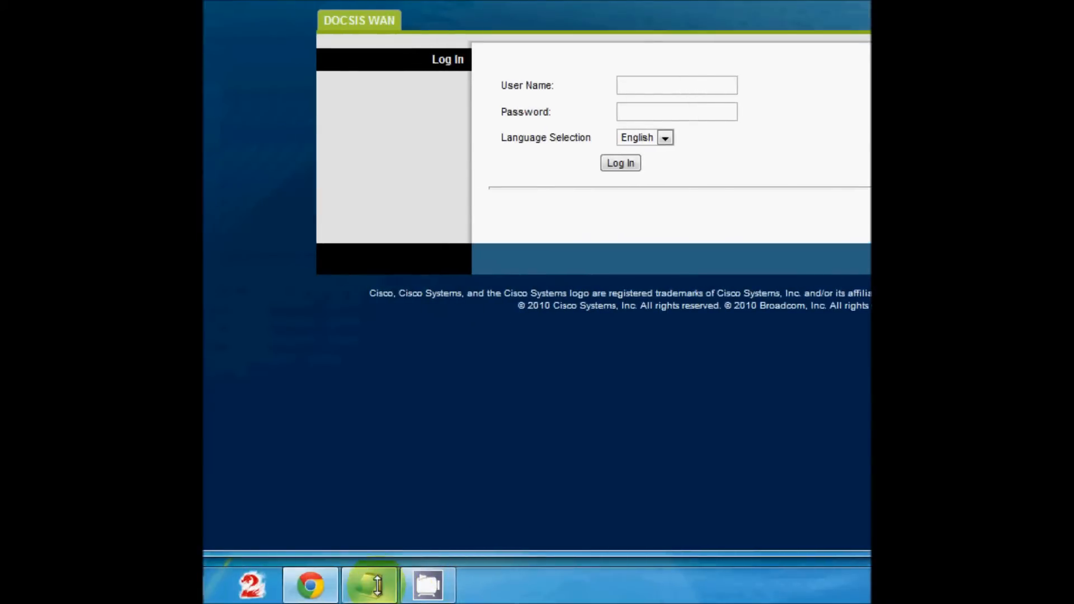
left_click(370, 585)
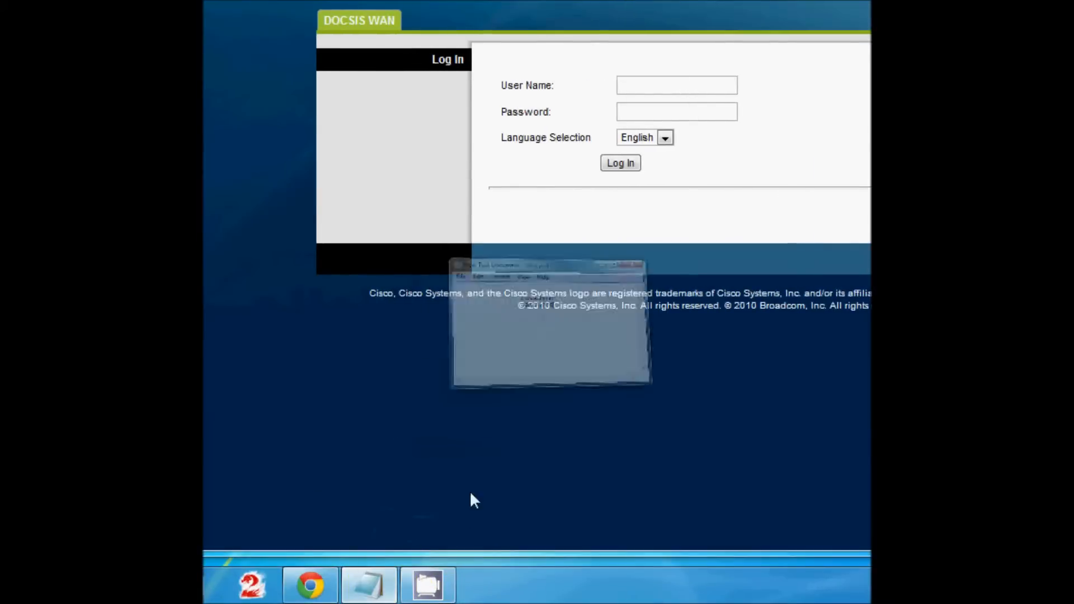
left_click_drag(632, 106, 639, 106)
left_click_drag(619, 162, 678, 163)
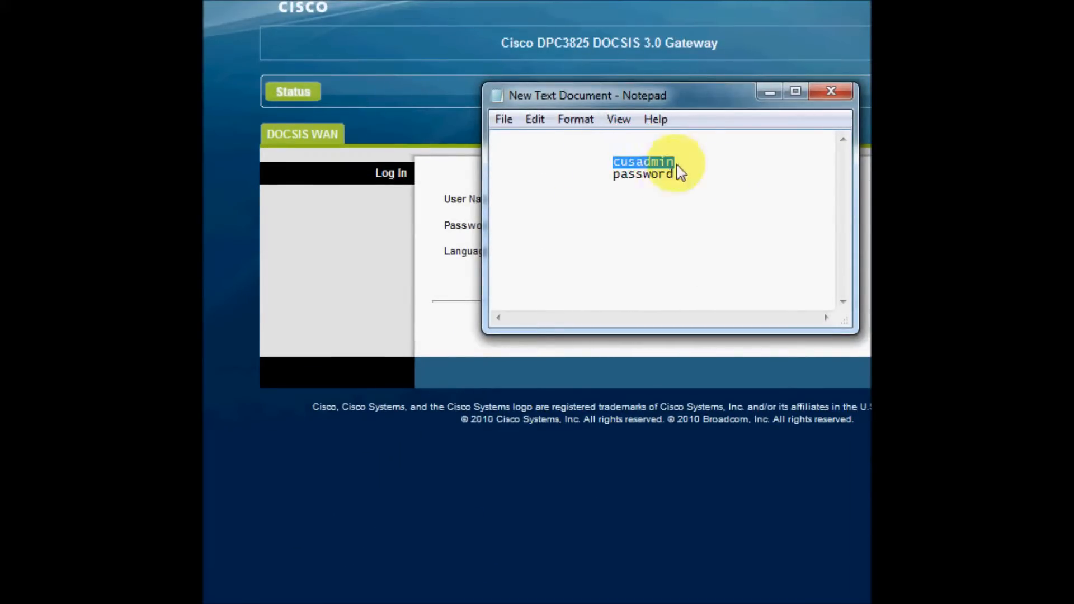
left_click_drag(614, 176, 677, 178)
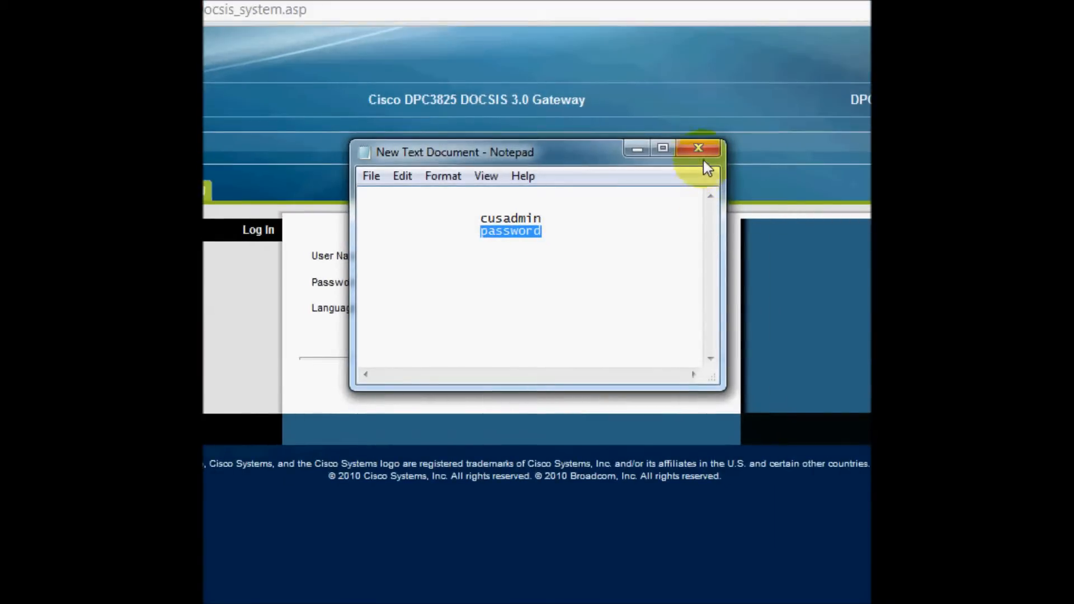
left_click(699, 148)
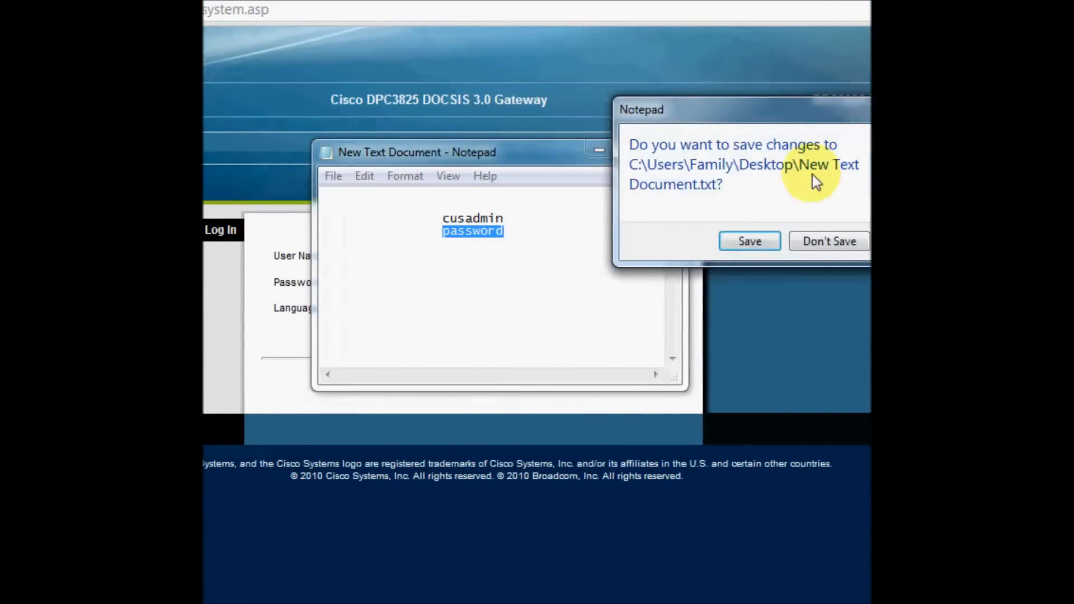
left_click(646, 241)
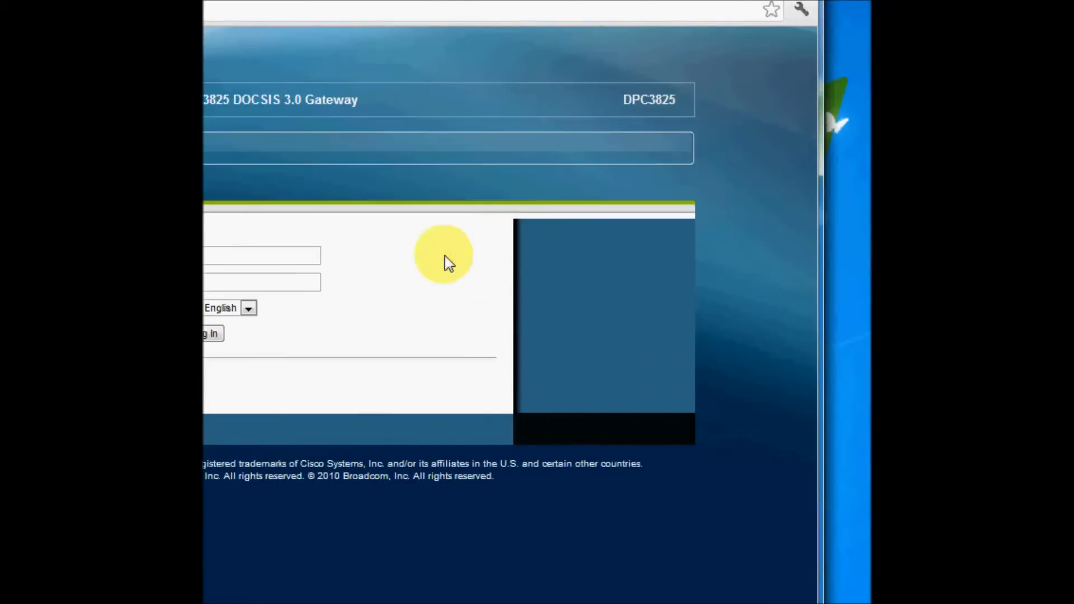
- Log in to the Cisco gateway by entering the user name and the account password
left_click(470, 250)
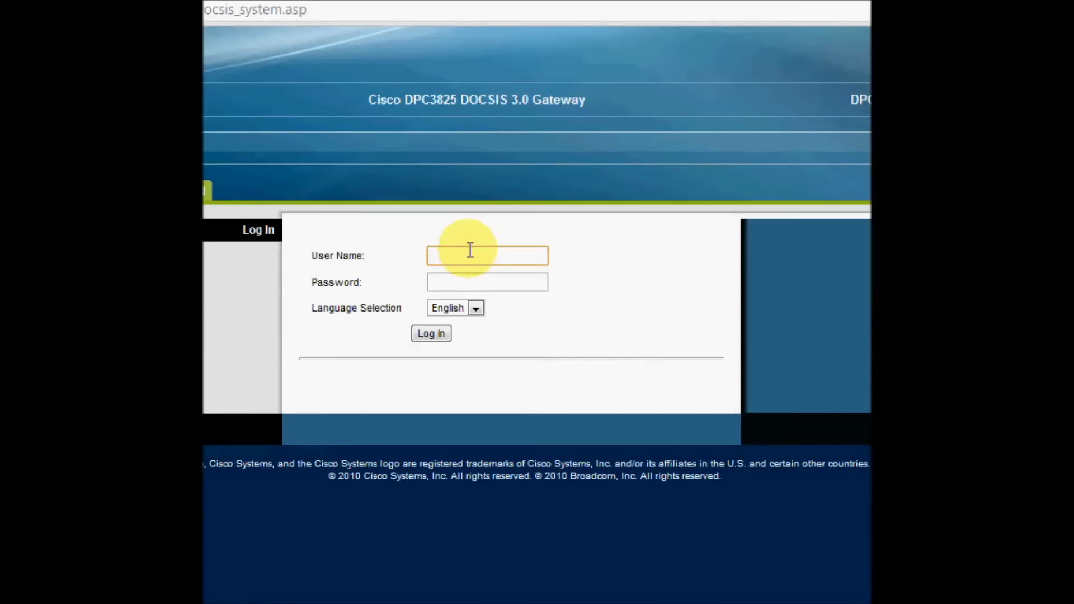
type("Mike")
key("Tab")
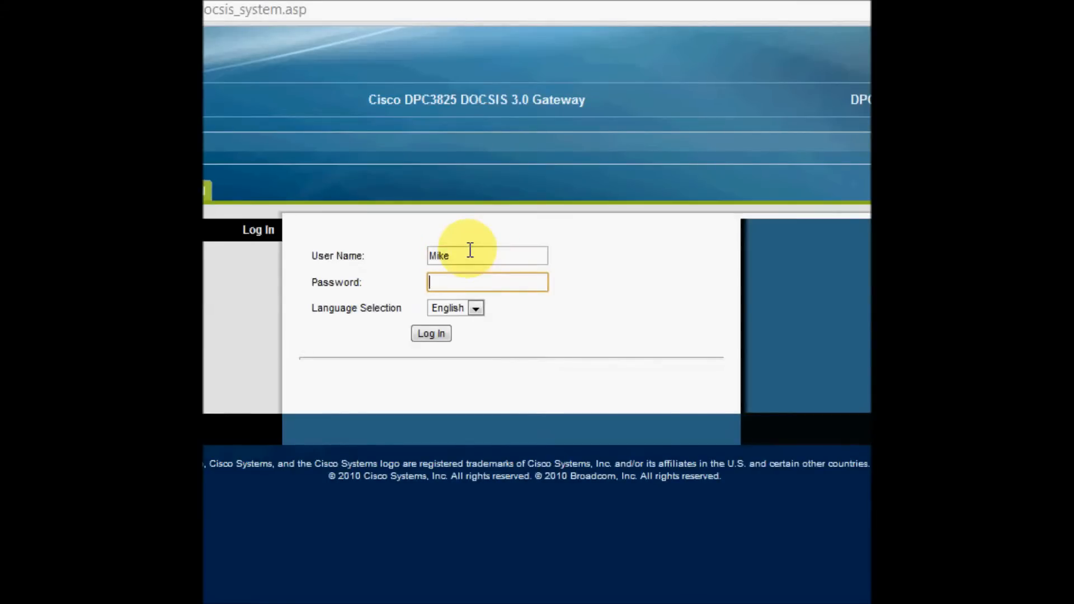
type("********")
left_click(428, 334)
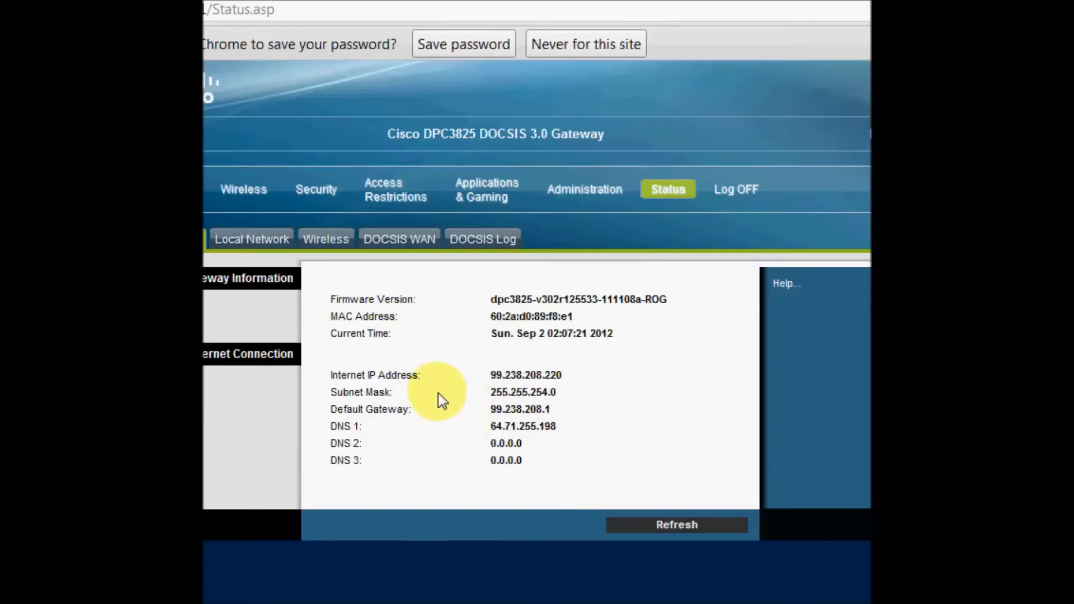
- Examine the Internet connection addresses on the Gateway status page and the DHCP address range on the Local Network status page
left_click_drag(331, 375, 596, 411)
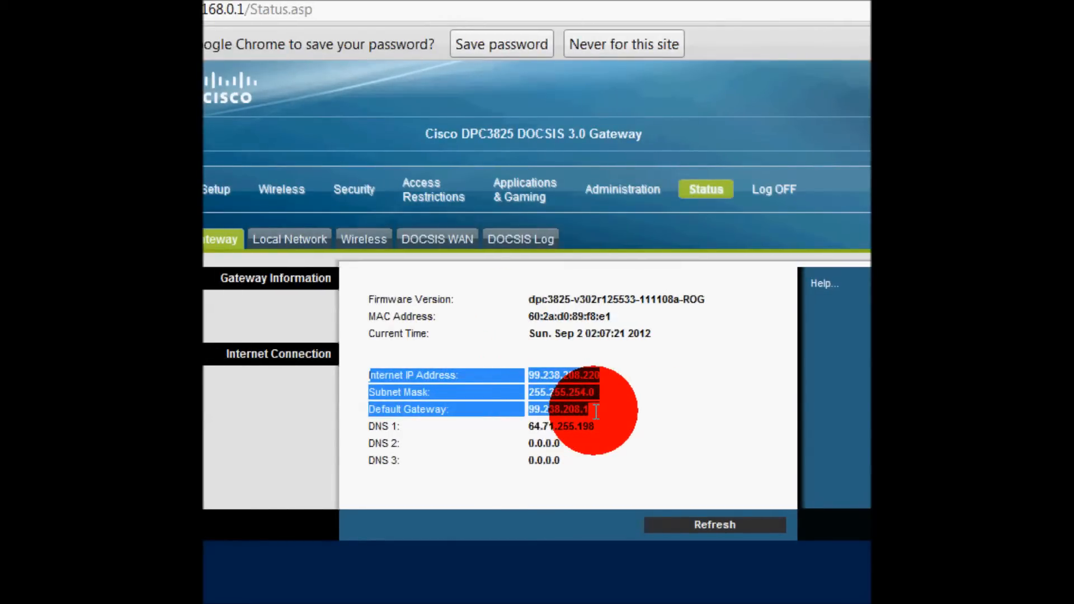
left_click(488, 416)
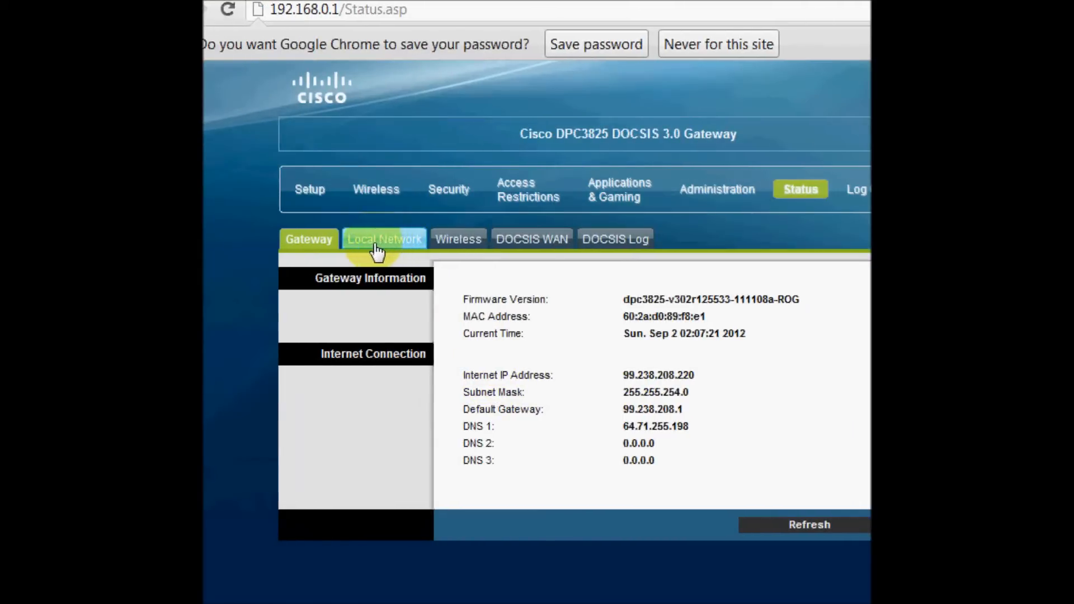
left_click(376, 246)
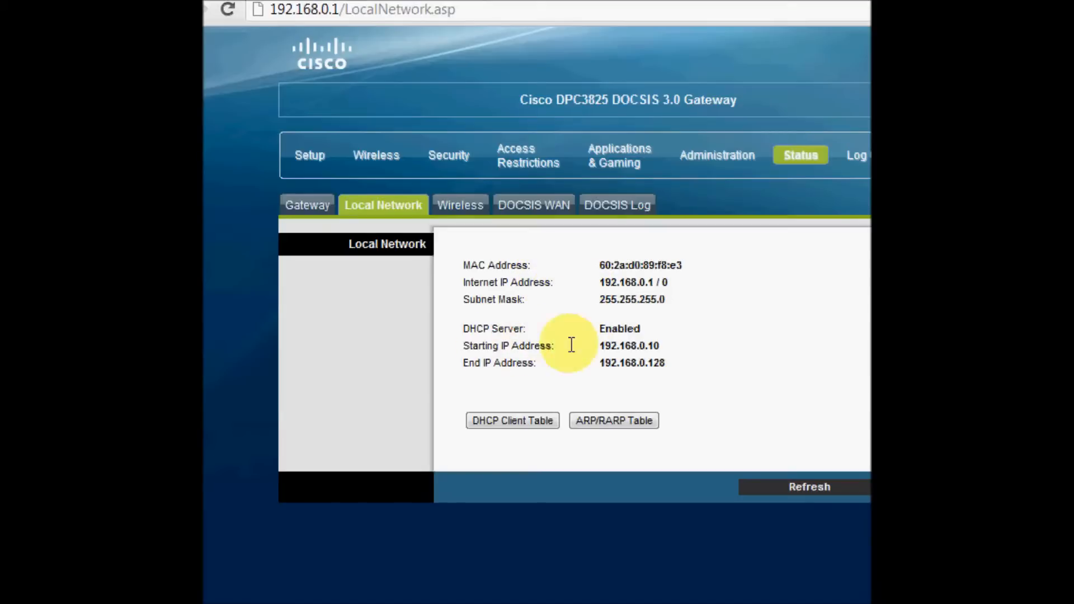
double_click(477, 345)
left_click_drag(516, 347, 644, 349)
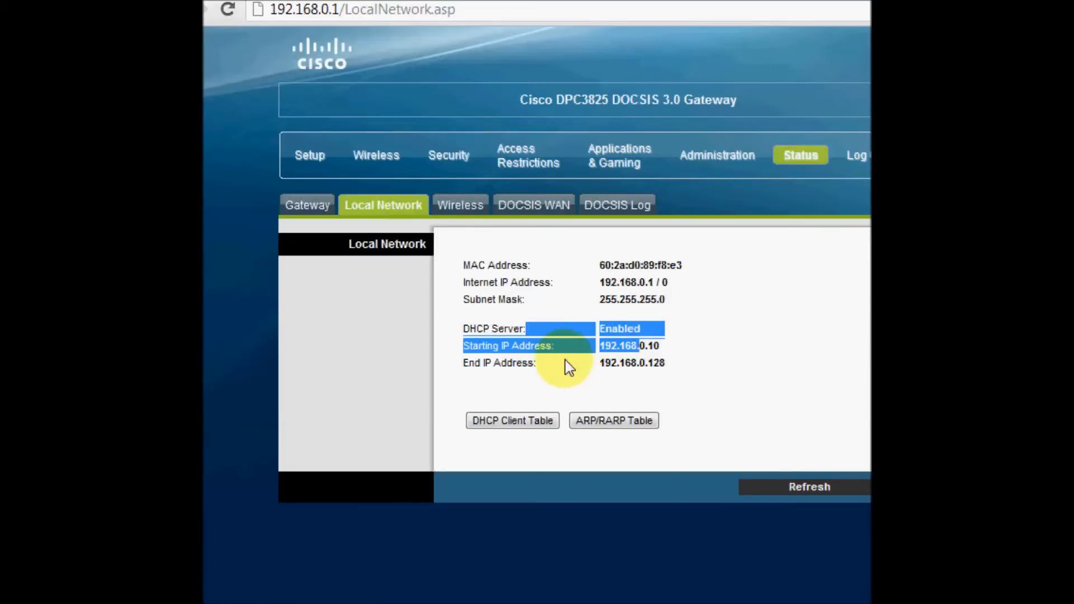
left_click(666, 360)
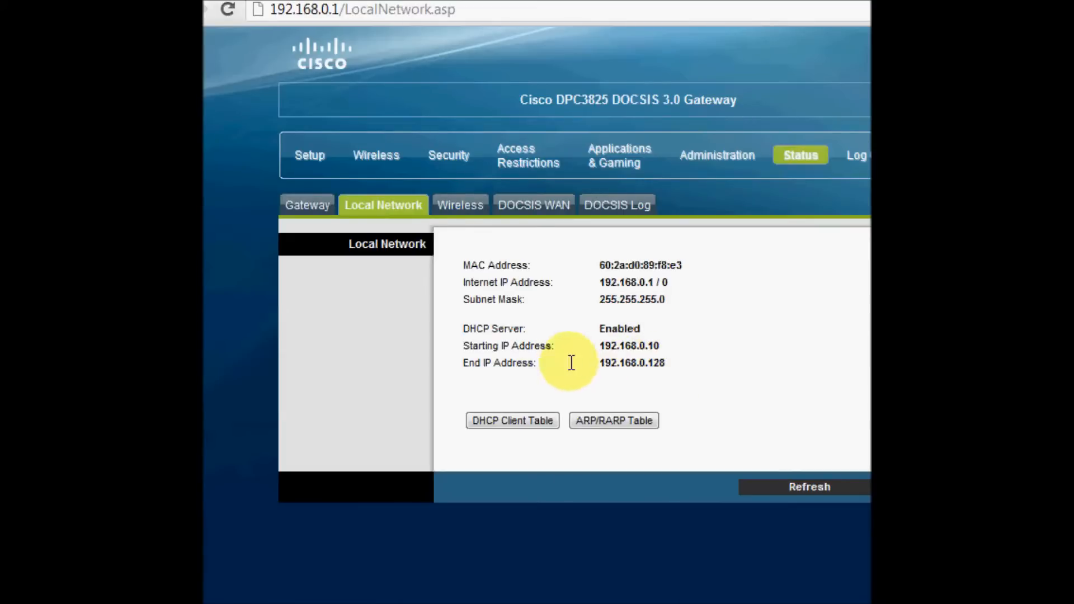
triple_click(694, 364)
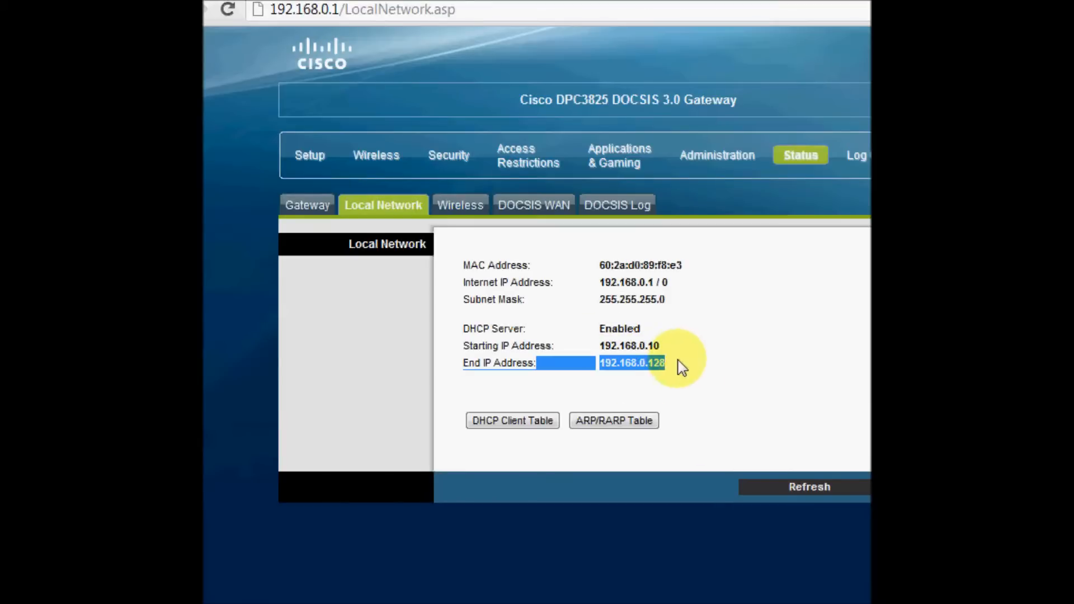
left_click(662, 349)
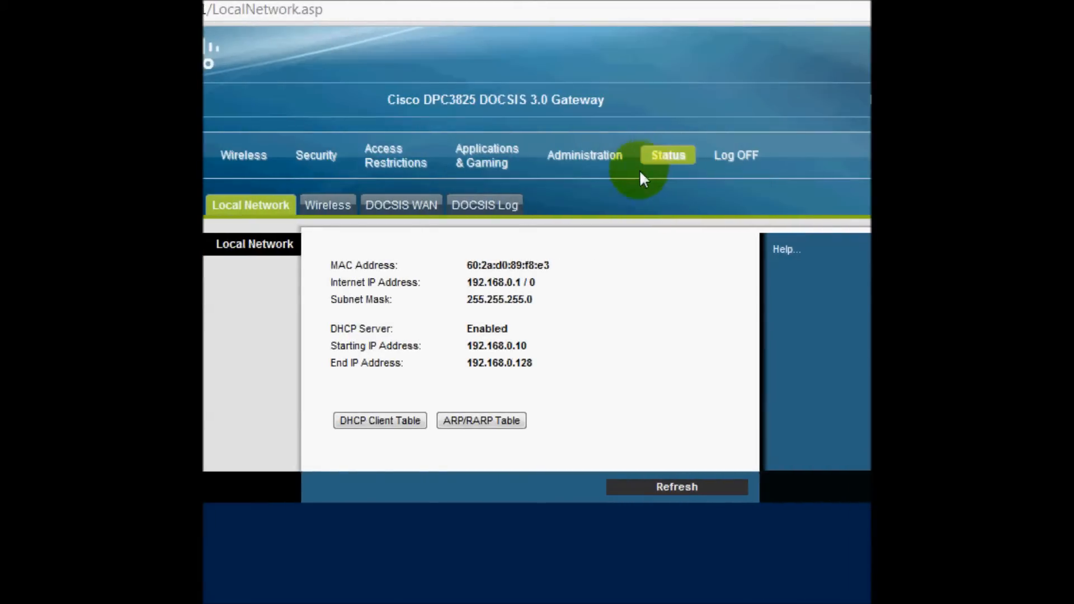
- Open the Wireless status page and examine the network name (SSID)
left_click(345, 208)
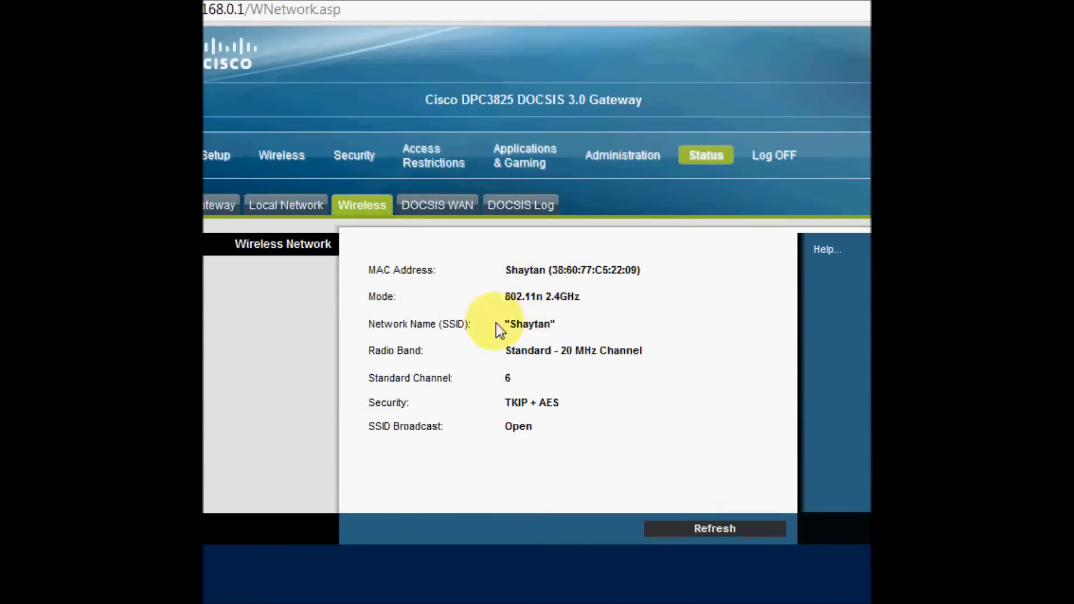
double_click(444, 325)
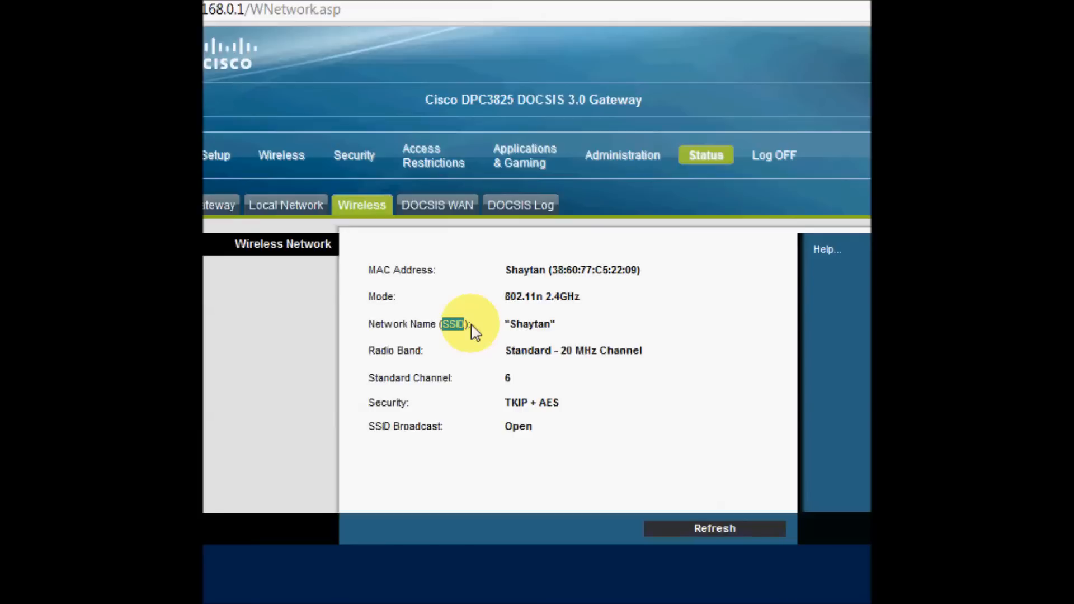
left_click_drag(516, 324, 547, 325)
double_click(549, 325)
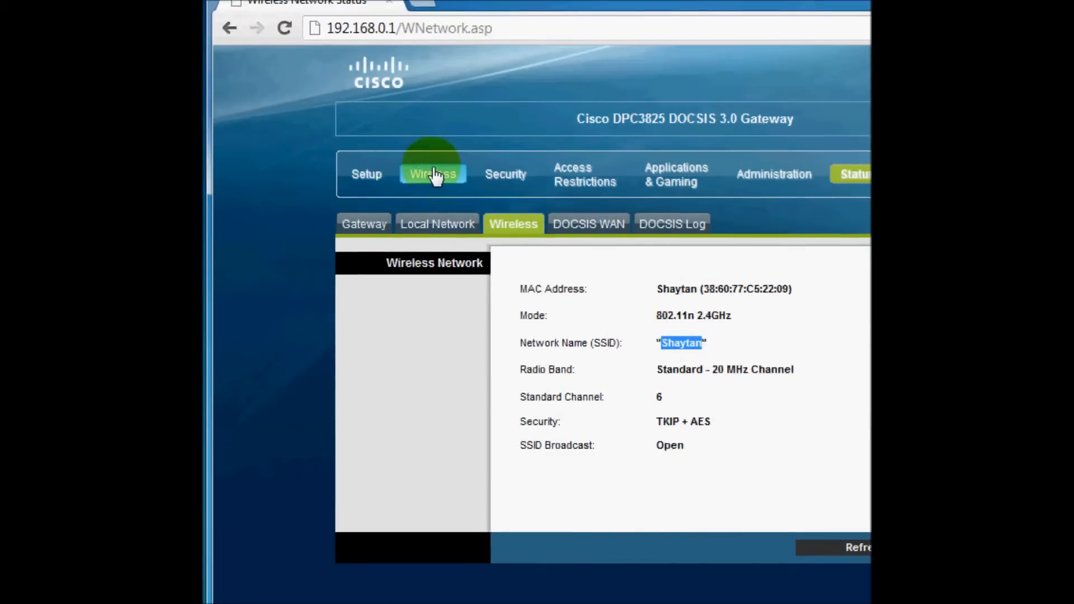
- Open the Quick Setup page and examine the fields for changing the router's login password
left_click(380, 178)
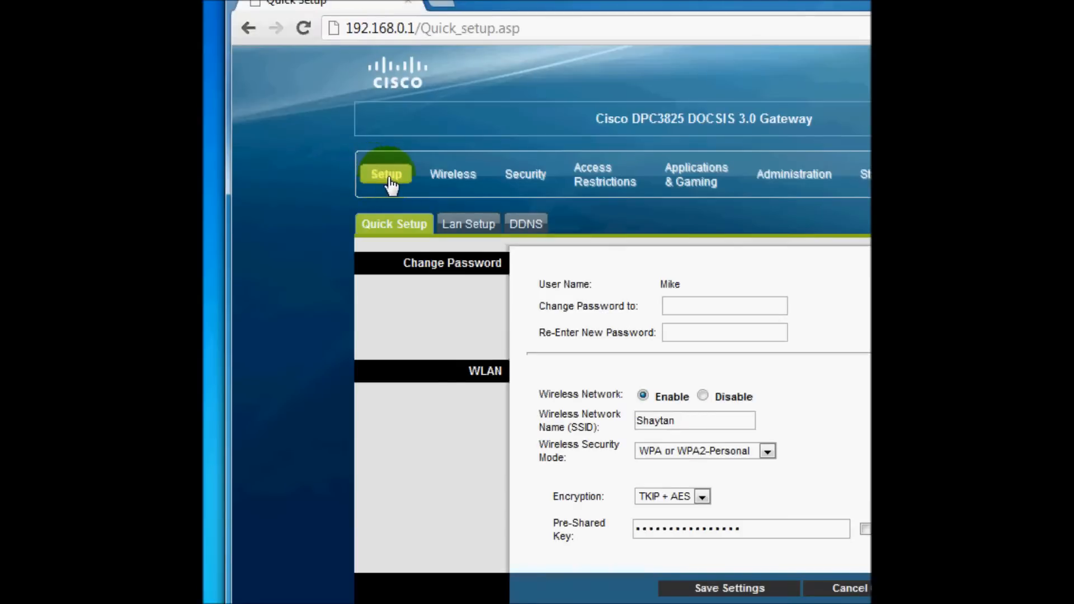
left_click(385, 227)
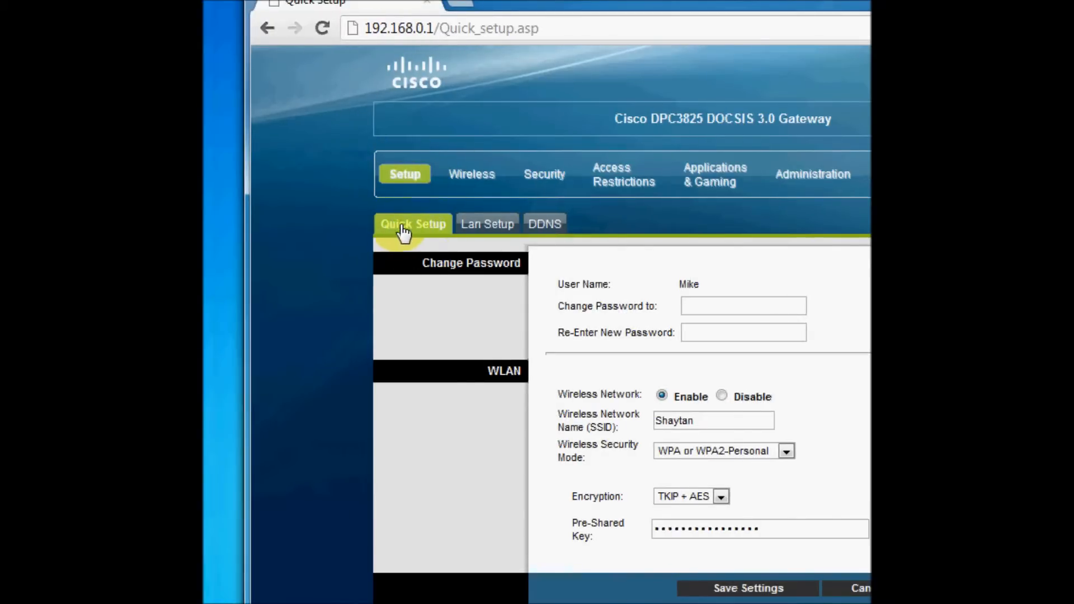
left_click_drag(421, 263, 522, 265)
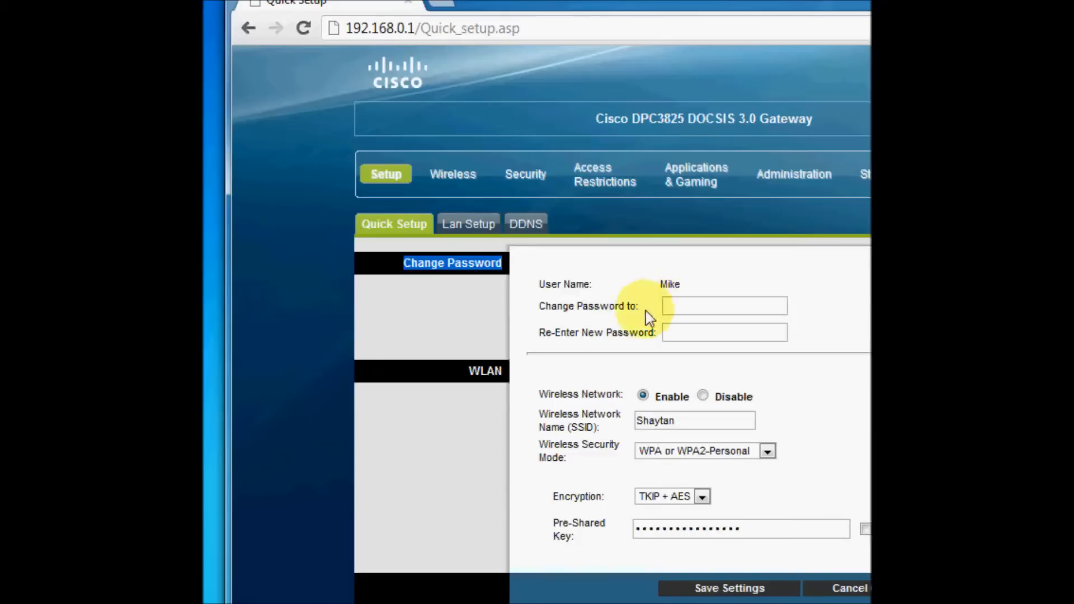
left_click(674, 307)
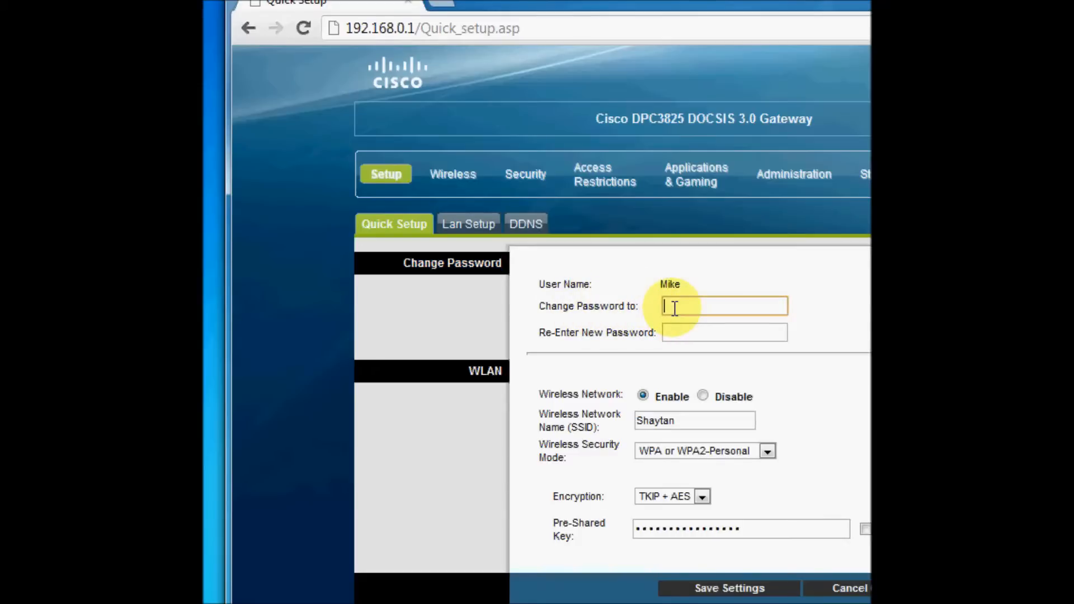
left_click(695, 331)
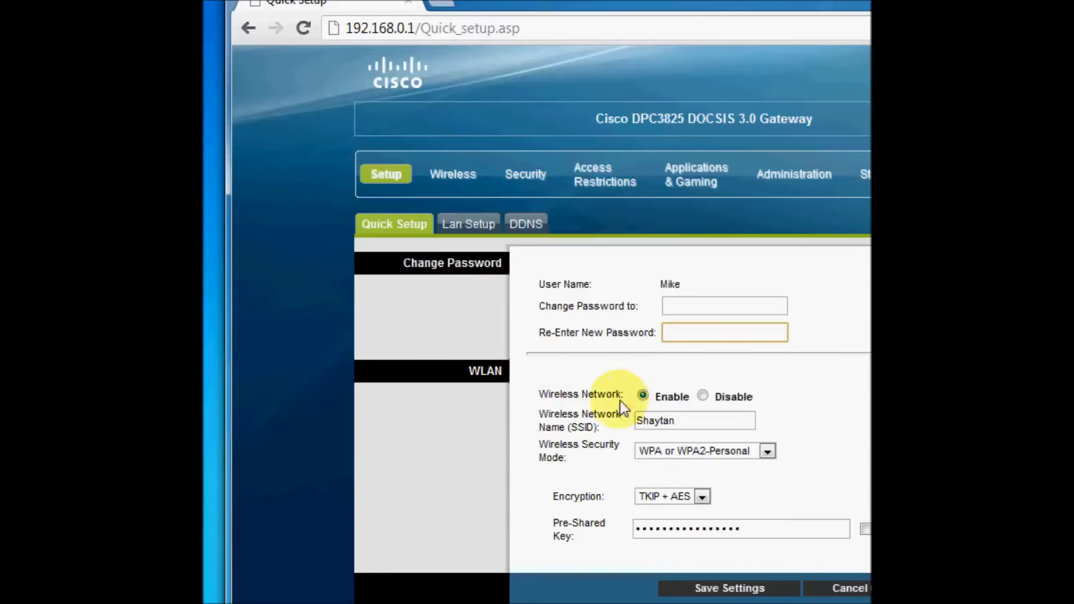
- Examine the Wireless Network Name (SSID) setting in the WLAN section and select its current name
left_click_drag(594, 427, 569, 426)
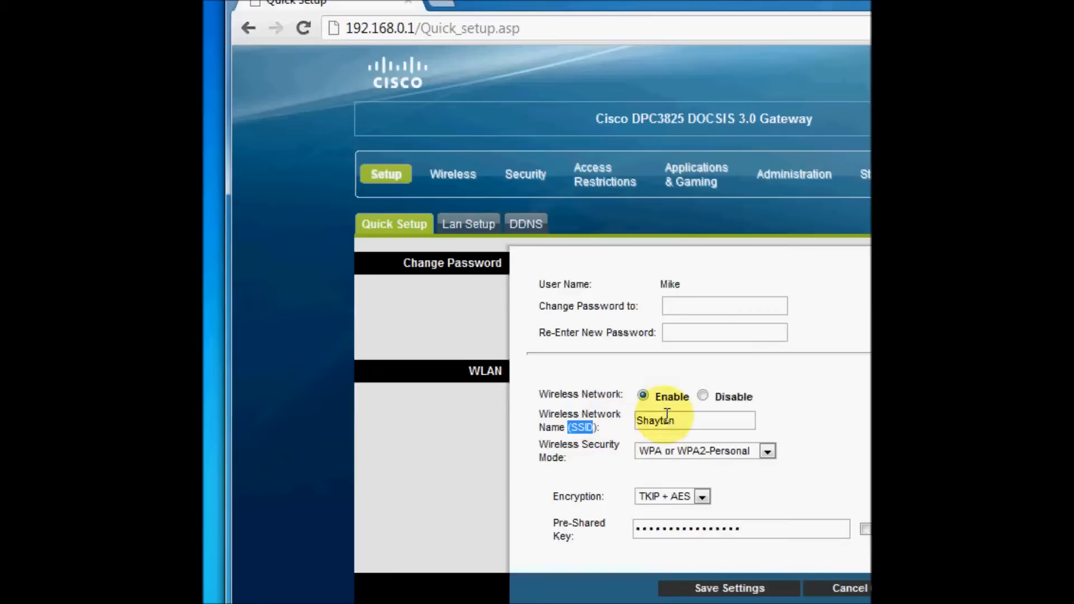
left_click_drag(598, 427, 568, 427)
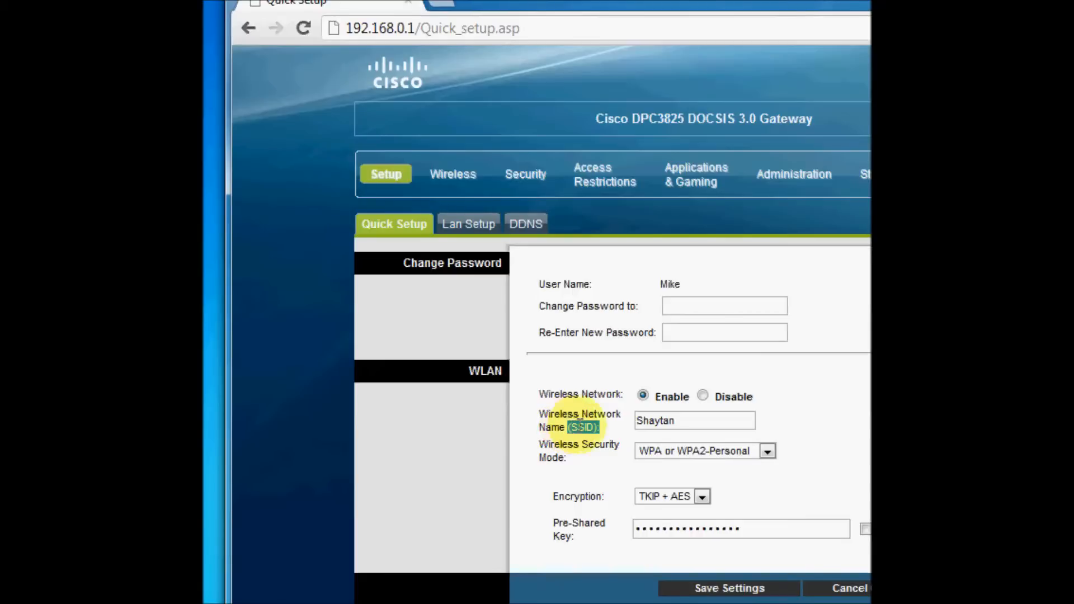
left_click_drag(694, 421, 614, 416)
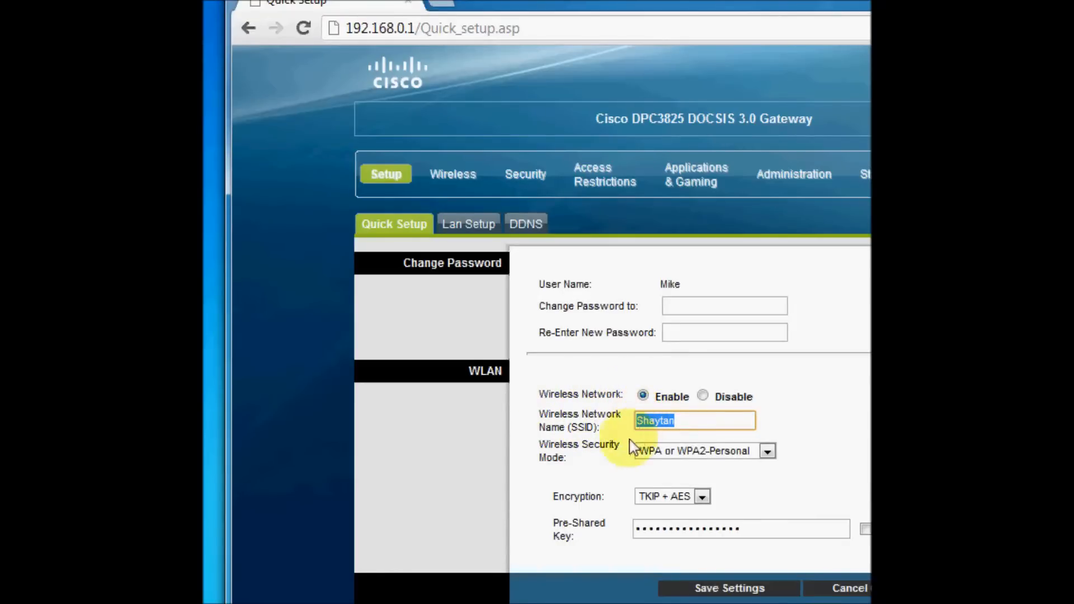
- Review the Wireless Security Mode and Encryption choices in the WLAN section, keeping WPA or WPA2-Personal and TKIP + AES selected
left_click(673, 433)
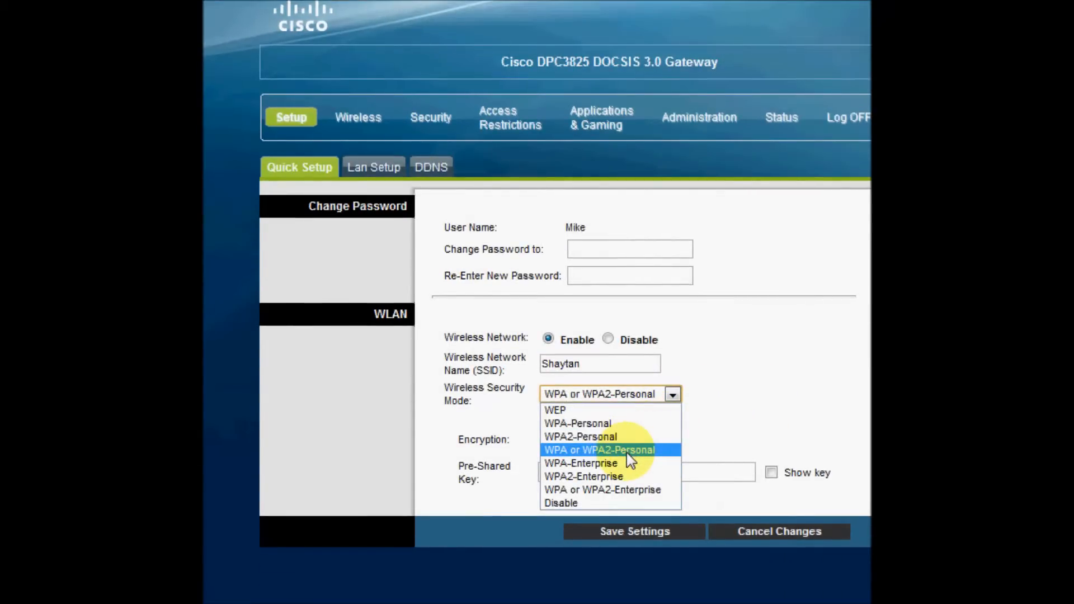
left_click(627, 451)
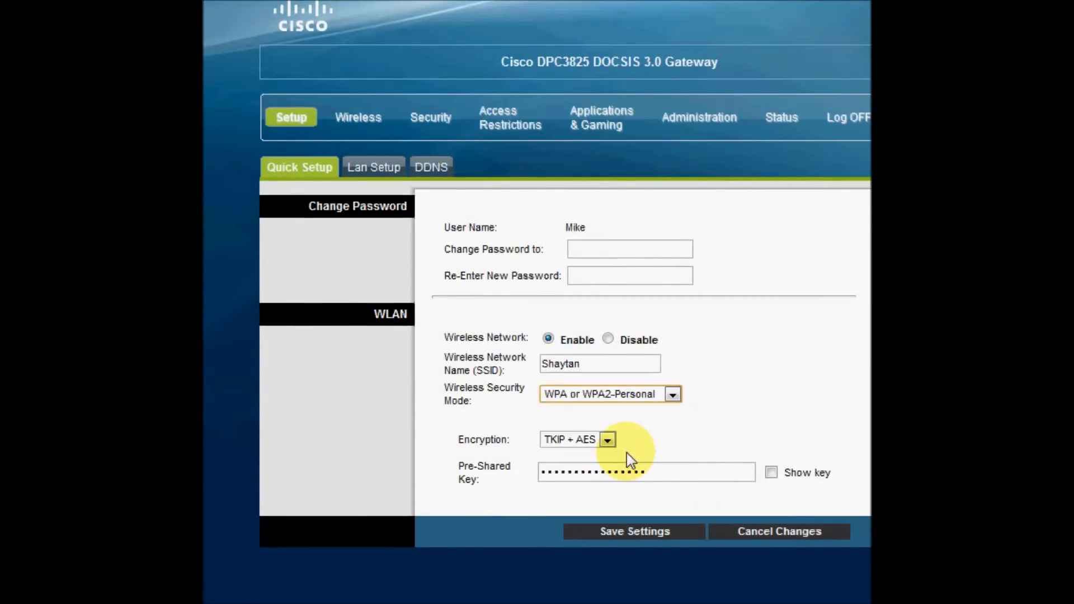
left_click(608, 440)
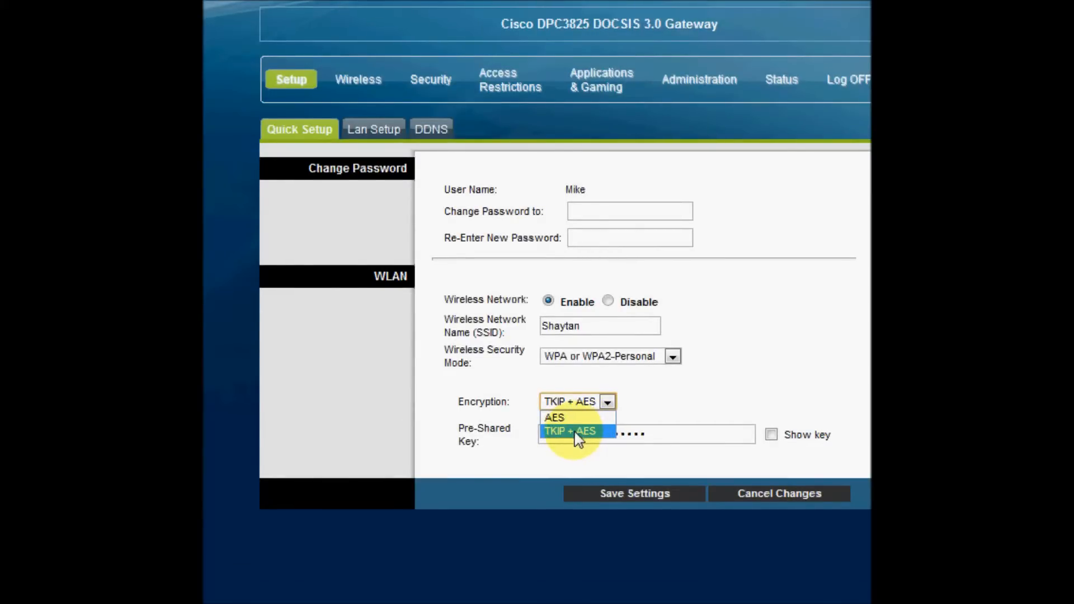
left_click(576, 432)
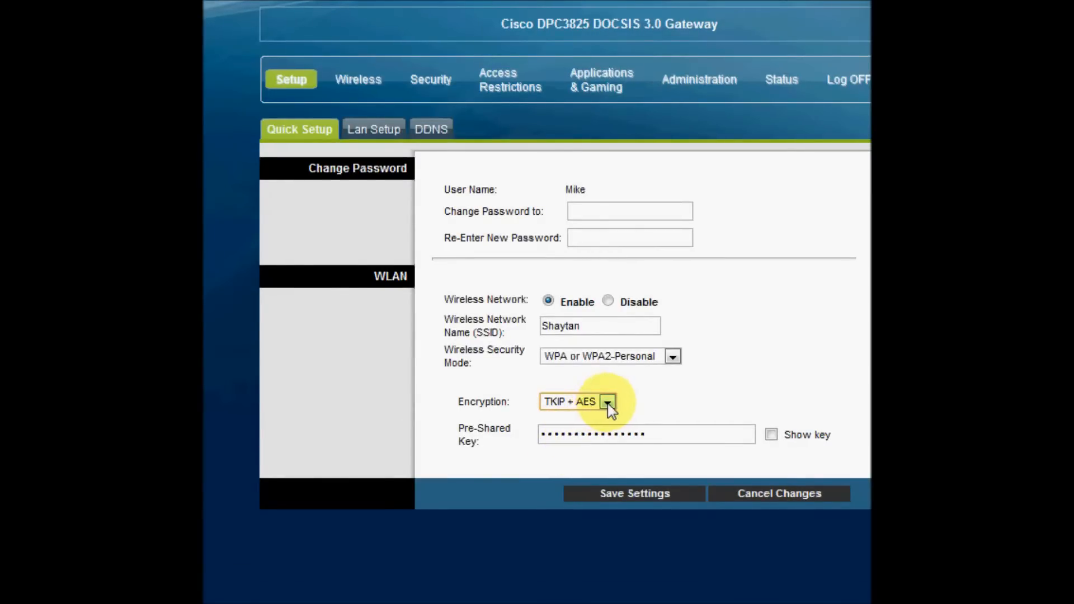
- Examine the Pre-Shared Key and Wireless Network Name (SSID) settings in the WLAN section, selecting the contents of each field
left_click_drag(696, 434, 450, 437)
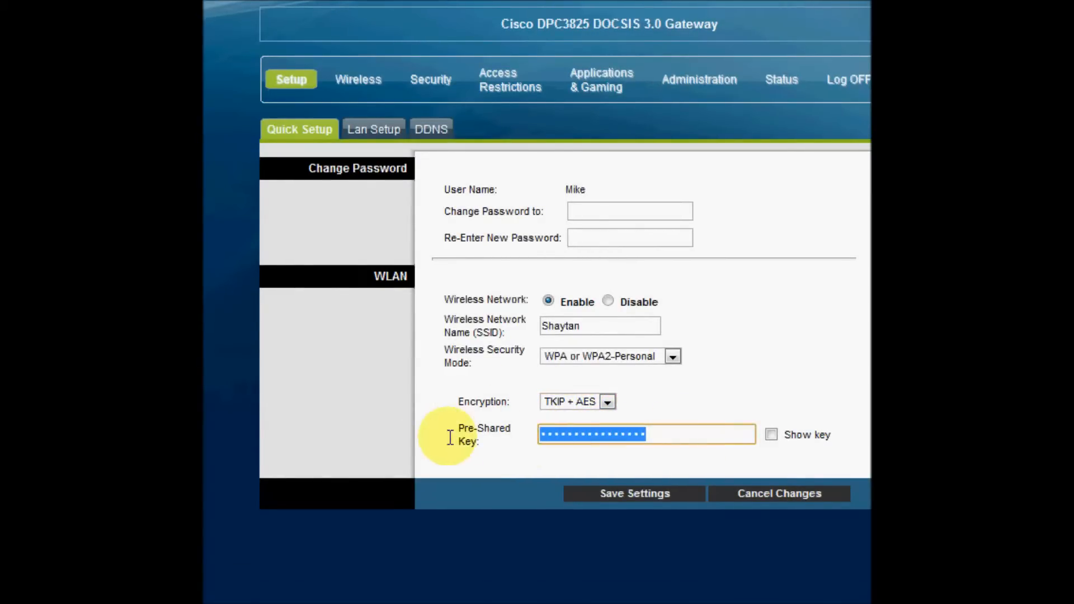
triple_click(478, 442)
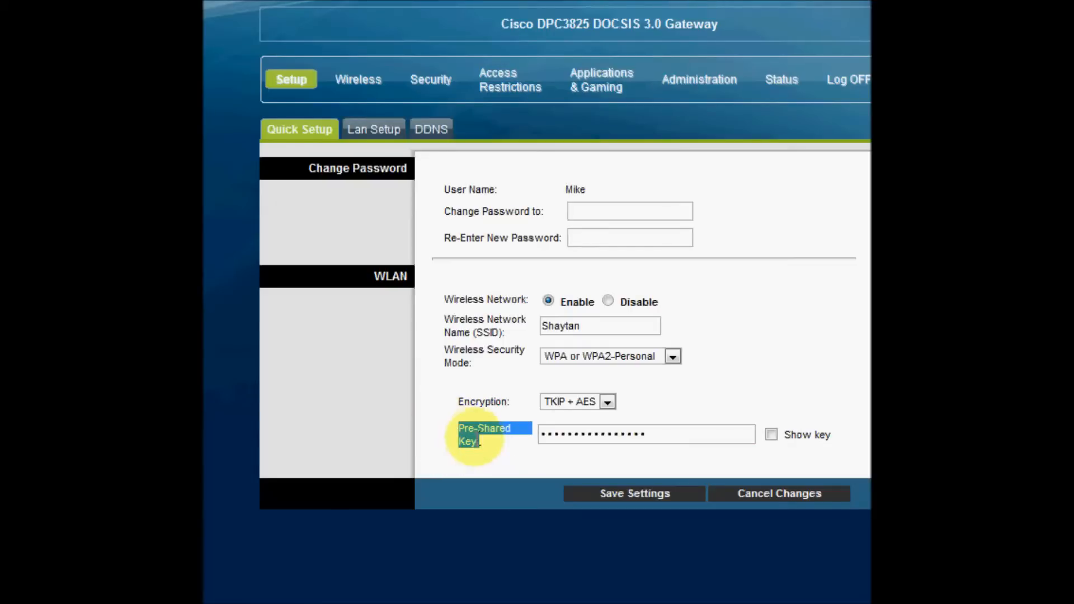
left_click_drag(477, 442, 456, 435)
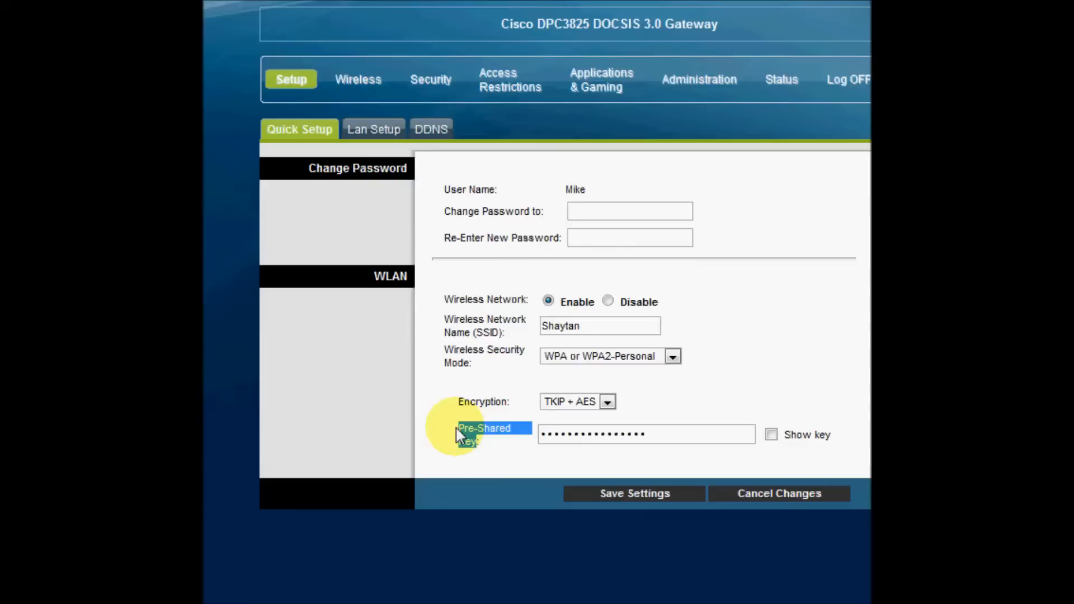
left_click_drag(587, 323, 523, 324)
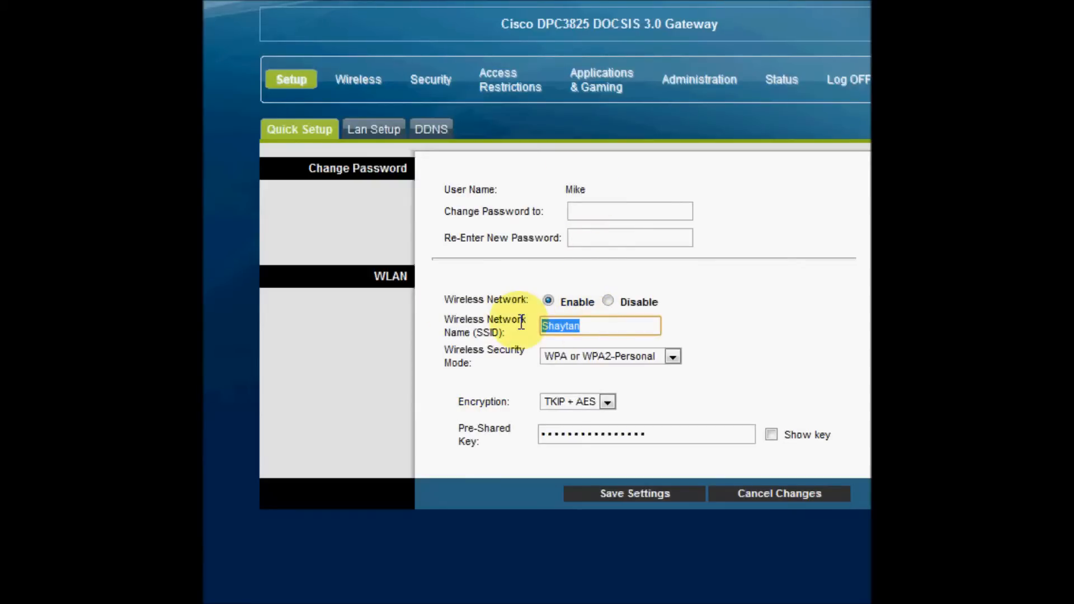
left_click_drag(664, 434, 534, 435)
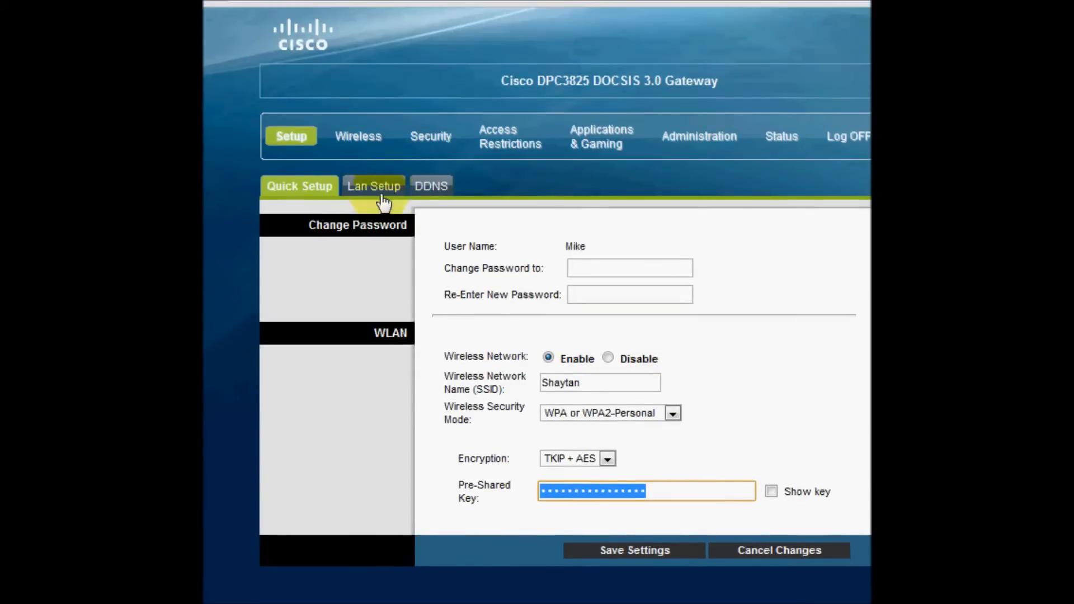
- Open the Lan Setup page and examine the local IP address, subnet mask, DHCP server and time settings
left_click(380, 190)
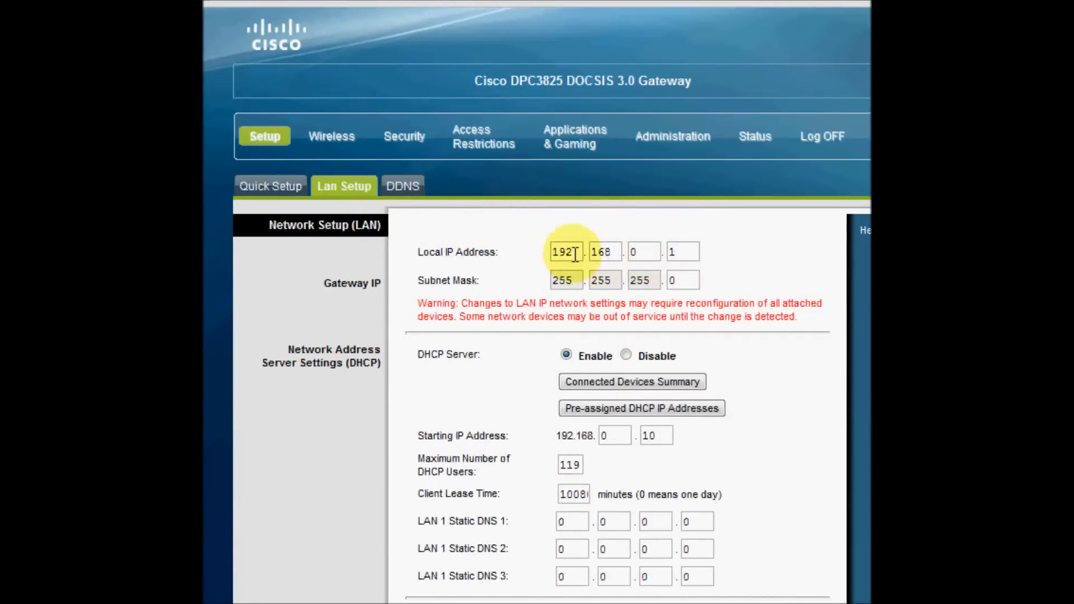
left_click_drag(412, 253, 683, 269)
scroll(482, 358, "down", 3)
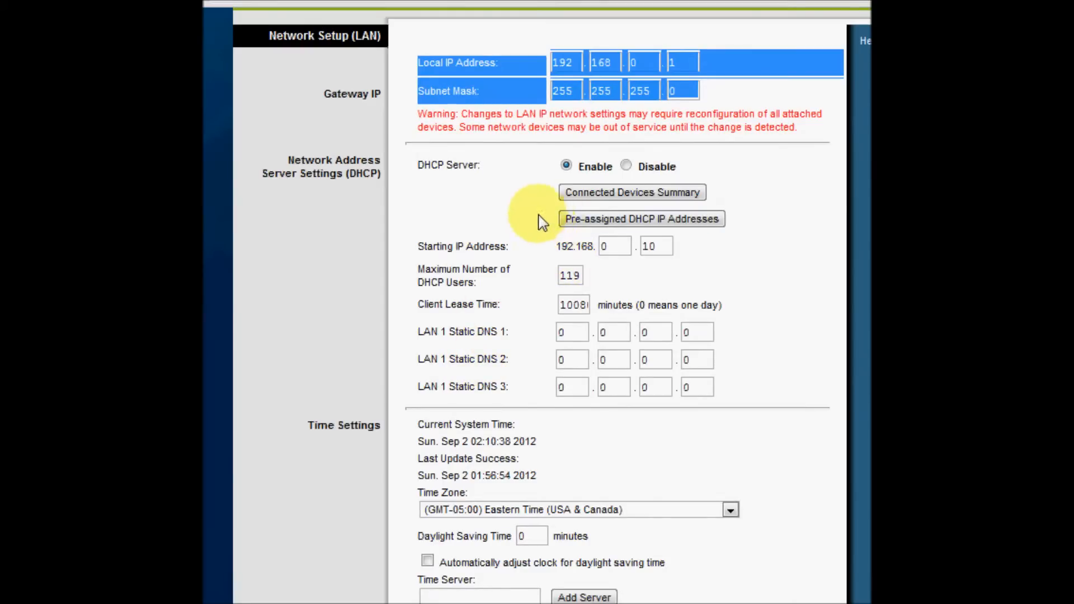
scroll(577, 218, "down", 1)
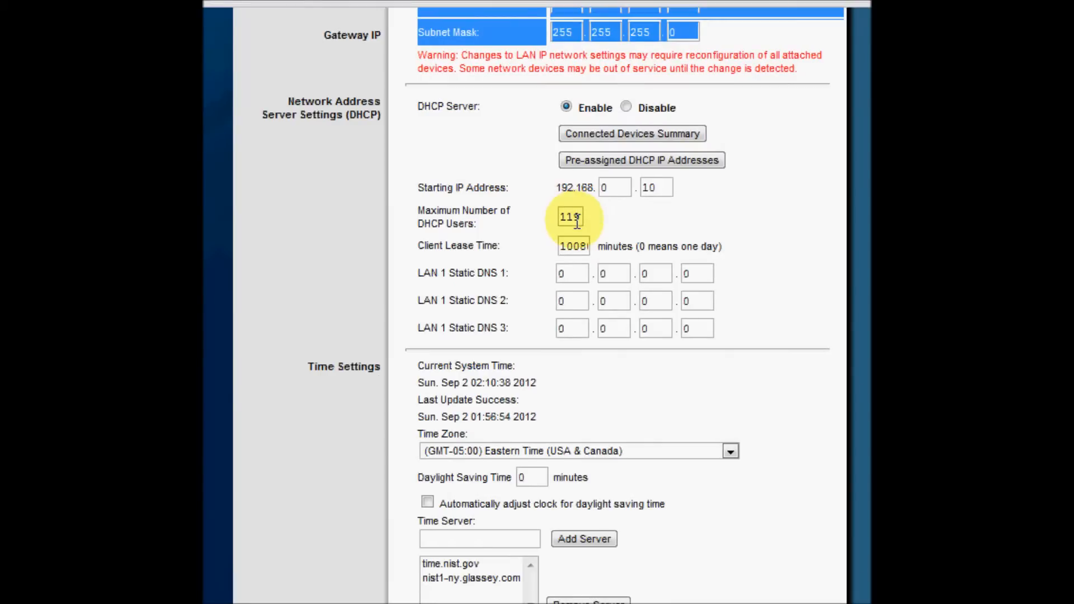
scroll(577, 223, "down", 3)
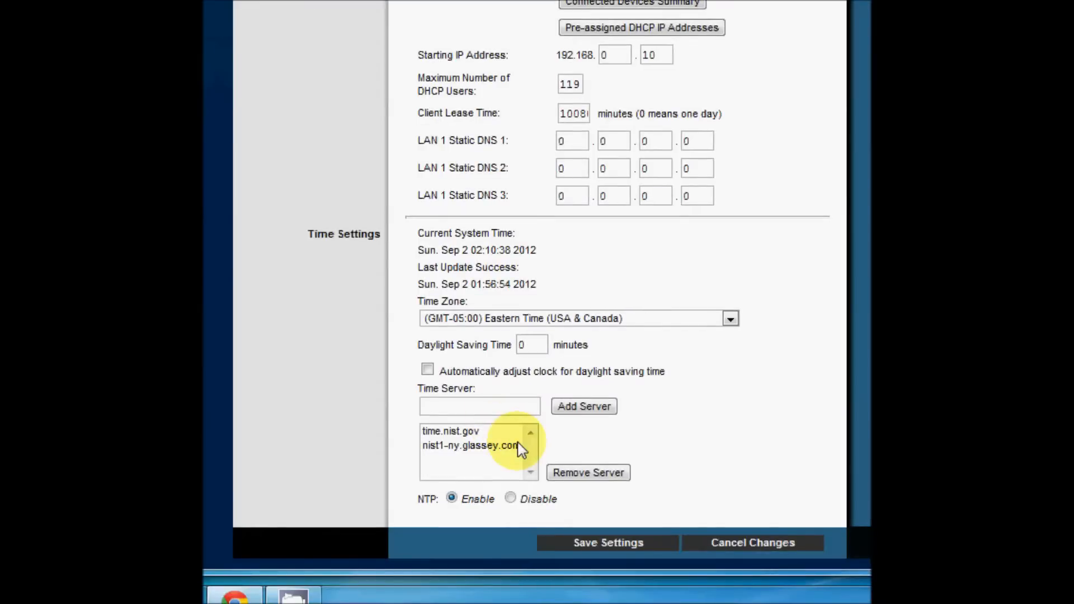
scroll(519, 442, "up", 4)
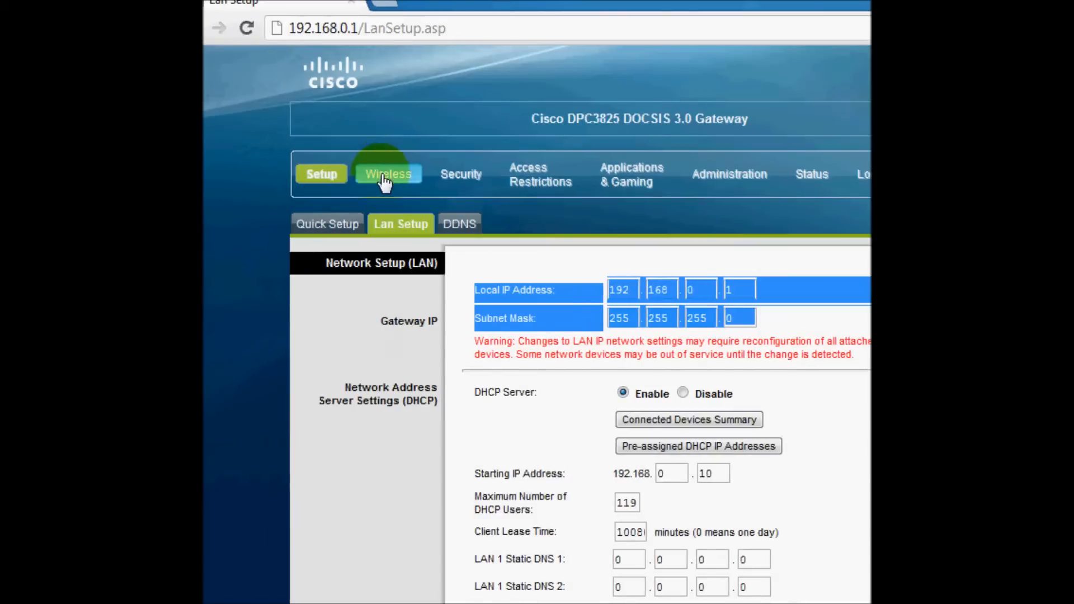
- Open the Wireless Basic Settings page and review the Network Mode choices, keeping Mixed selected
left_click(386, 179)
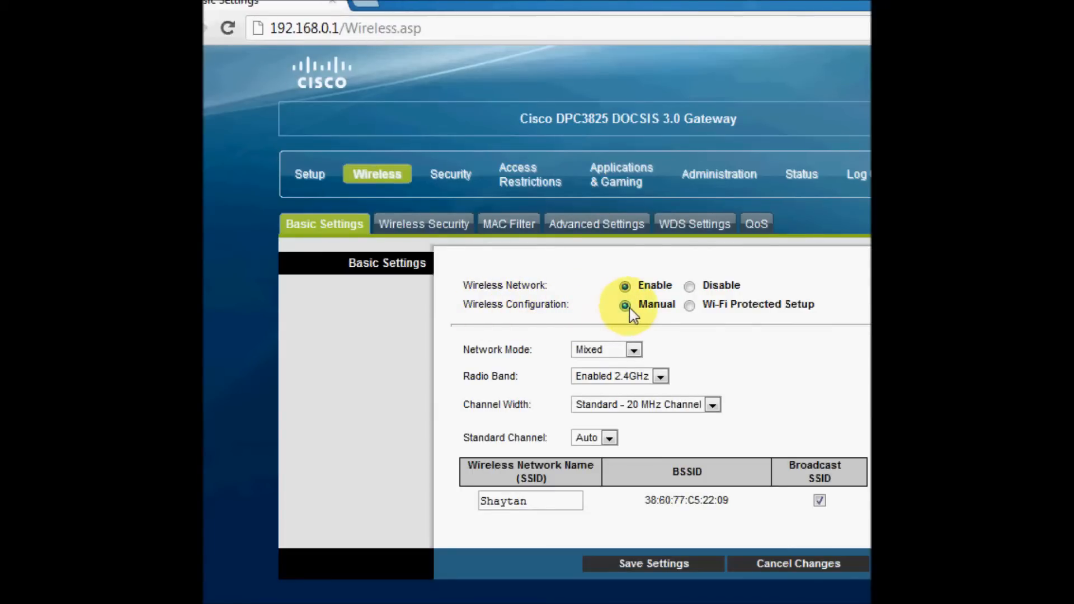
left_click(633, 351)
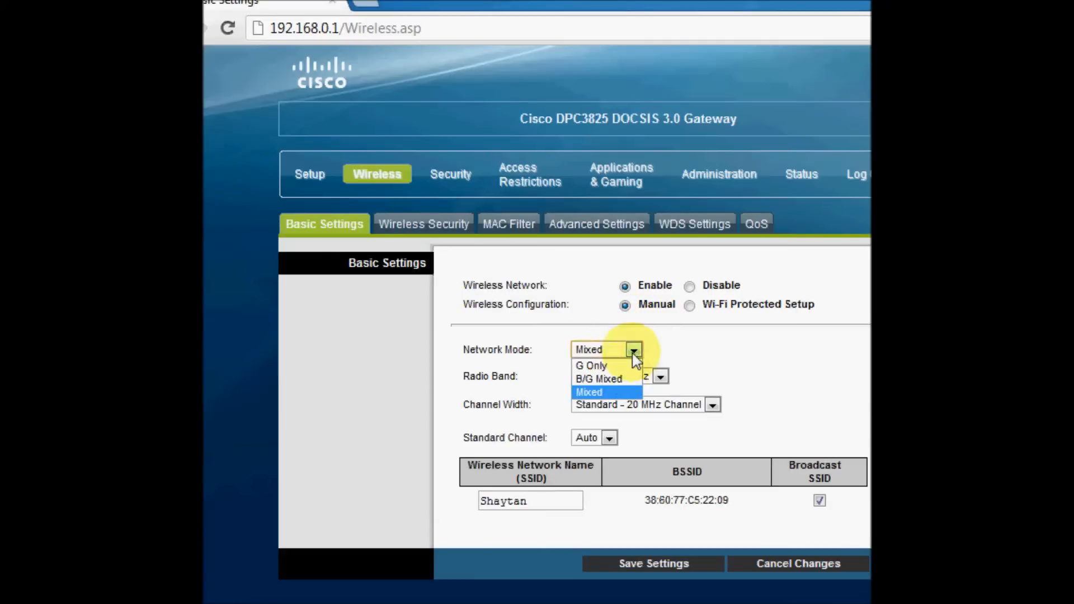
left_click(603, 392)
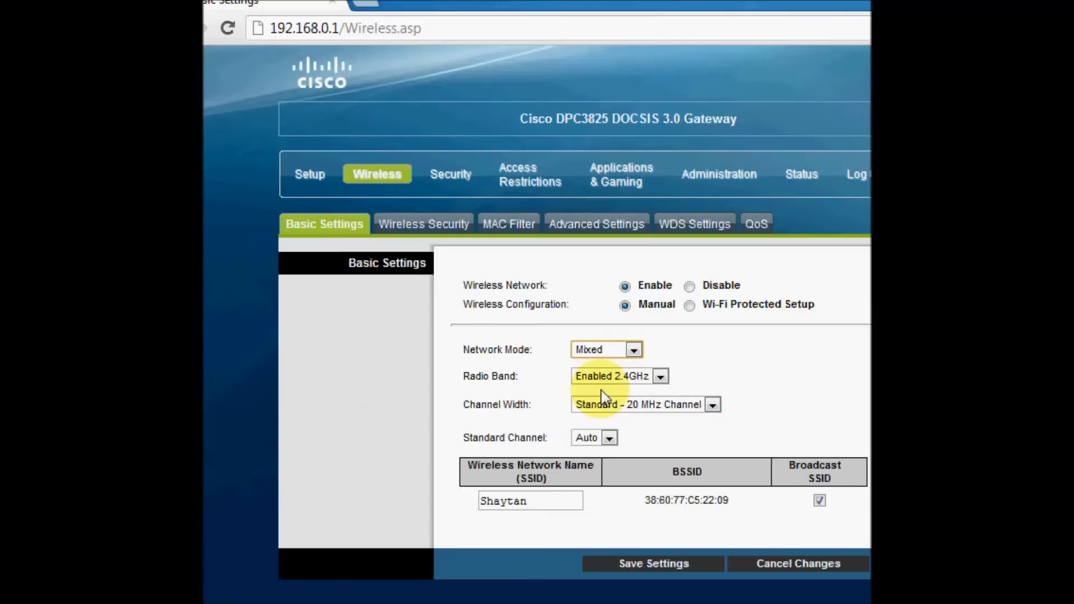
- Review the Radio Band and Channel Width choices, keeping Enabled 2.4GHz and Standard - 20 MHz Channel selected
left_click(662, 377)
left_click(664, 377)
left_click(664, 376)
left_click(652, 391)
left_click(659, 379)
left_click(659, 382)
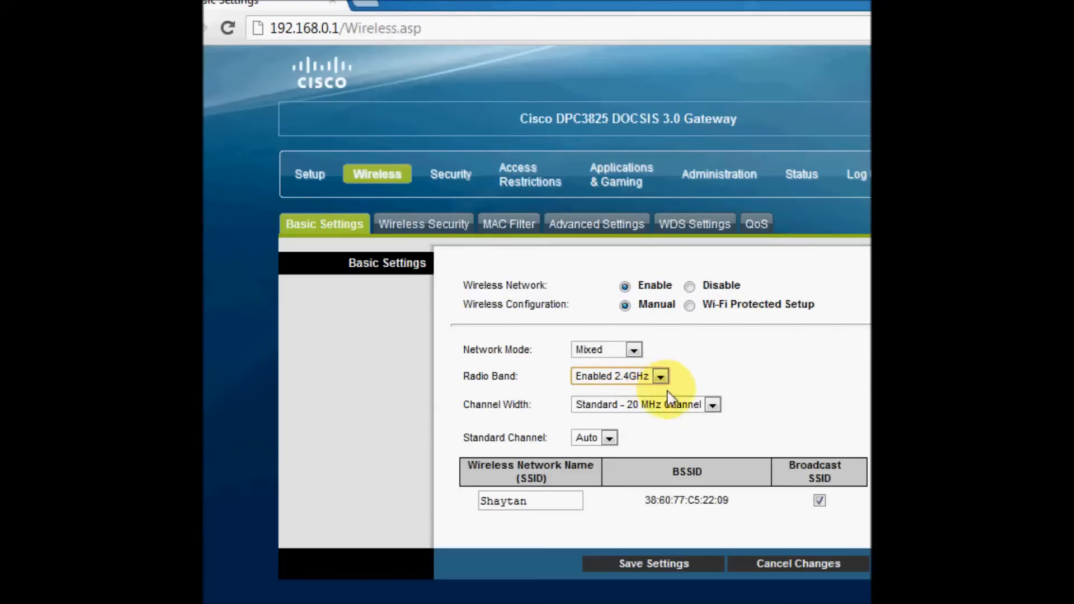
left_click(712, 405)
left_click(695, 408)
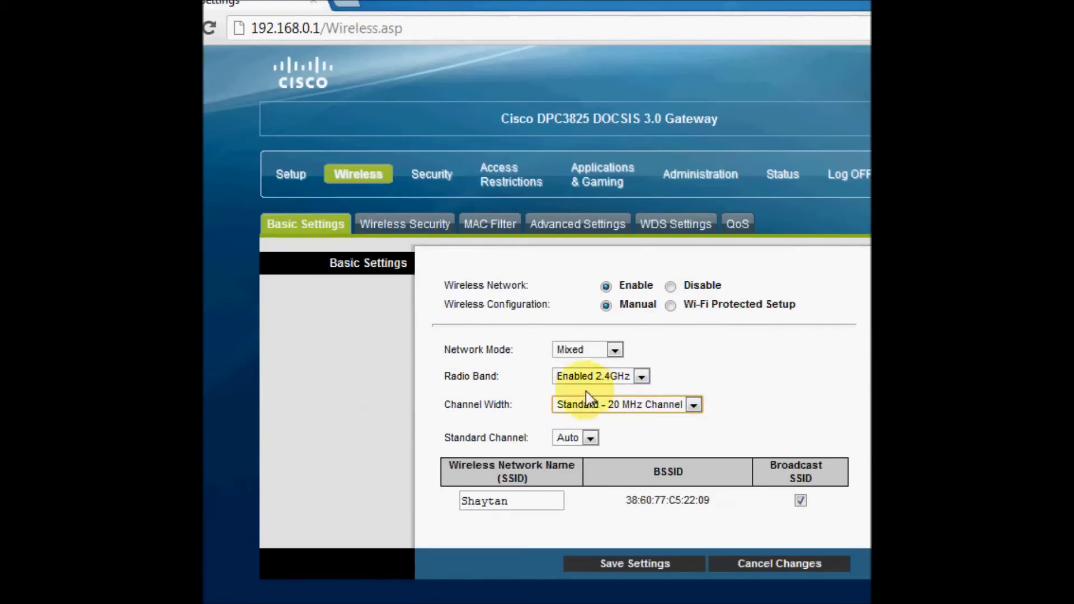
- Examine the Pre-Shared Key setting on the Wireless Security page and open the MAC Filter page
left_click(399, 224)
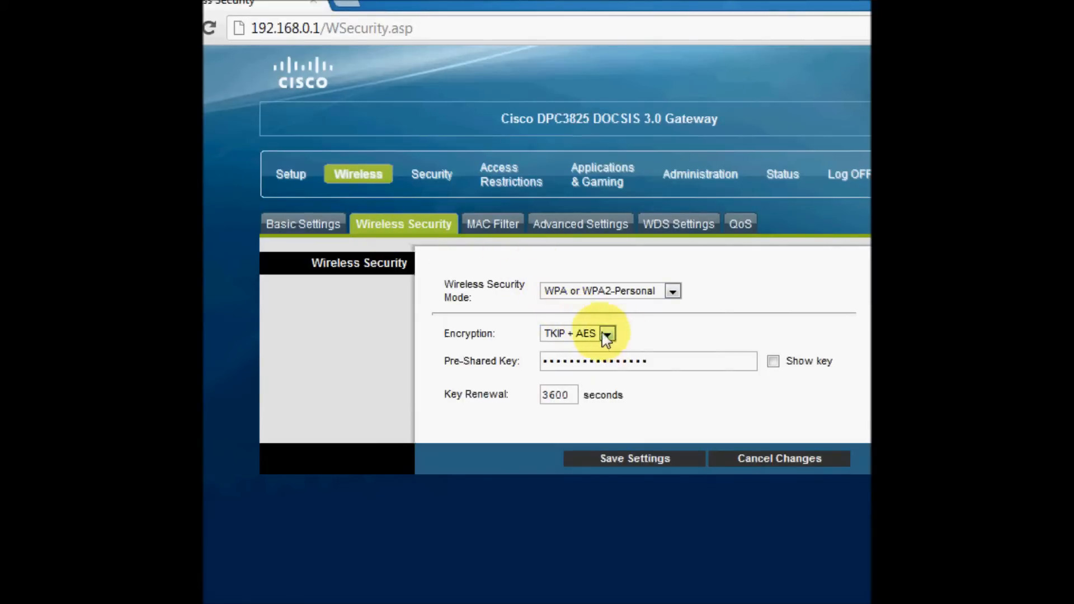
left_click_drag(710, 364, 532, 362)
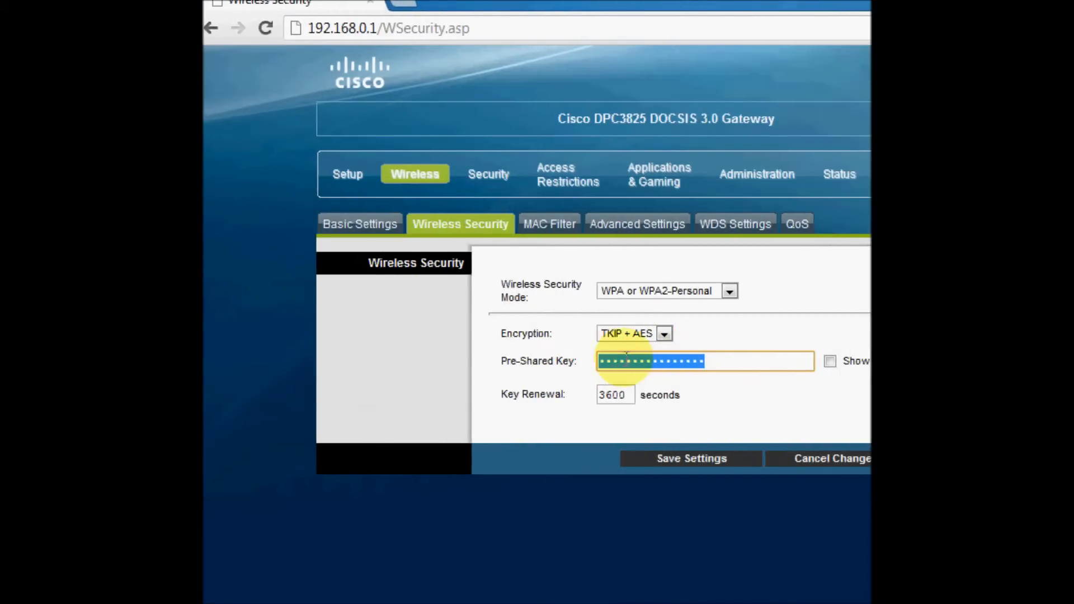
left_click(527, 231)
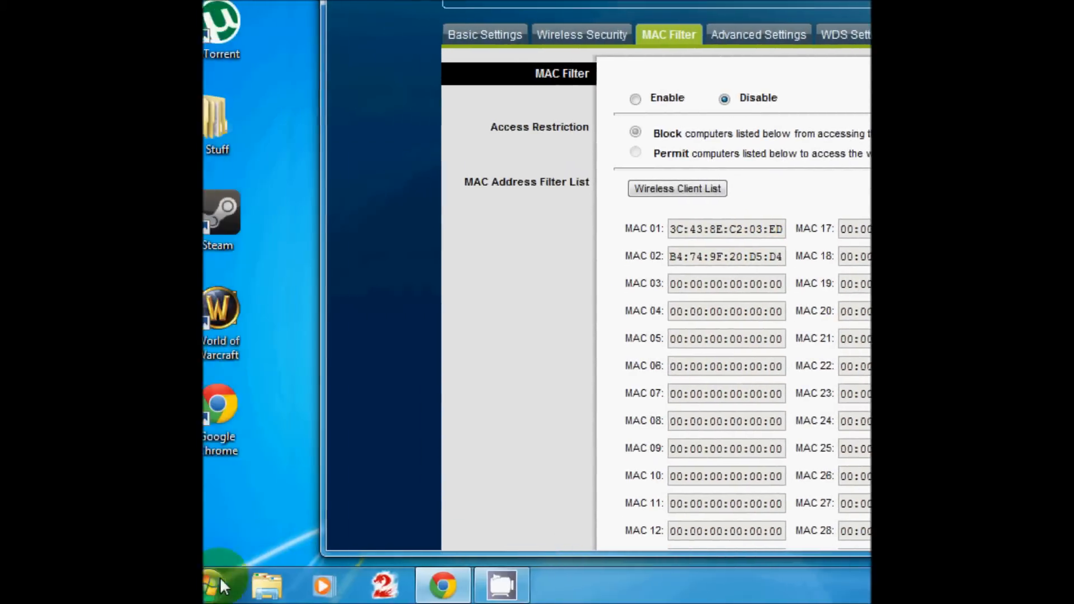
- Switch to a new Windows Command Prompt and run ipconfig /all to list the computer's network adapter details
left_click(0, 603)
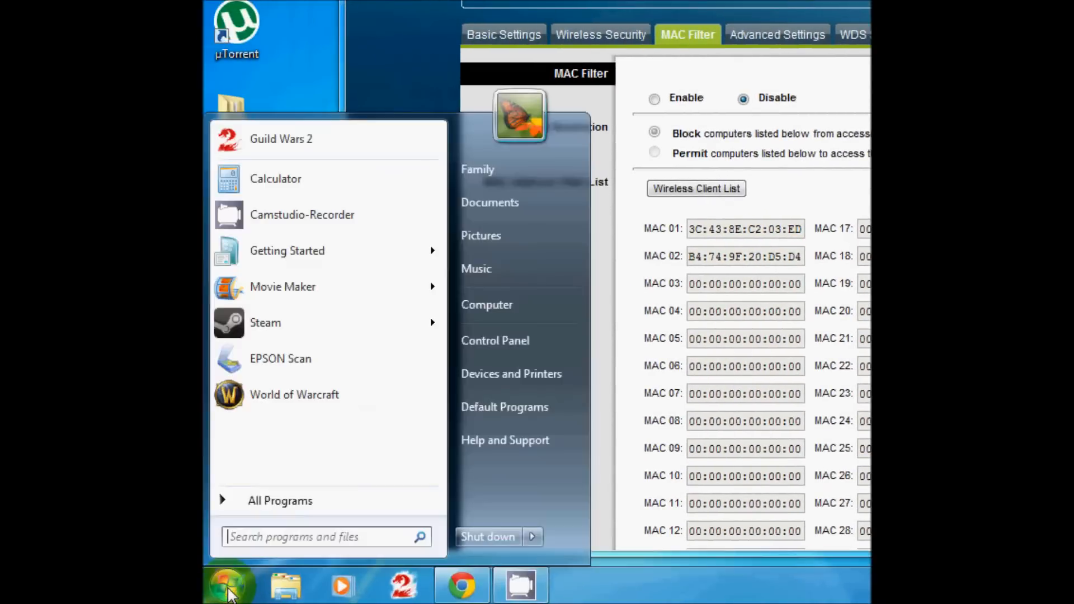
left_click(285, 539)
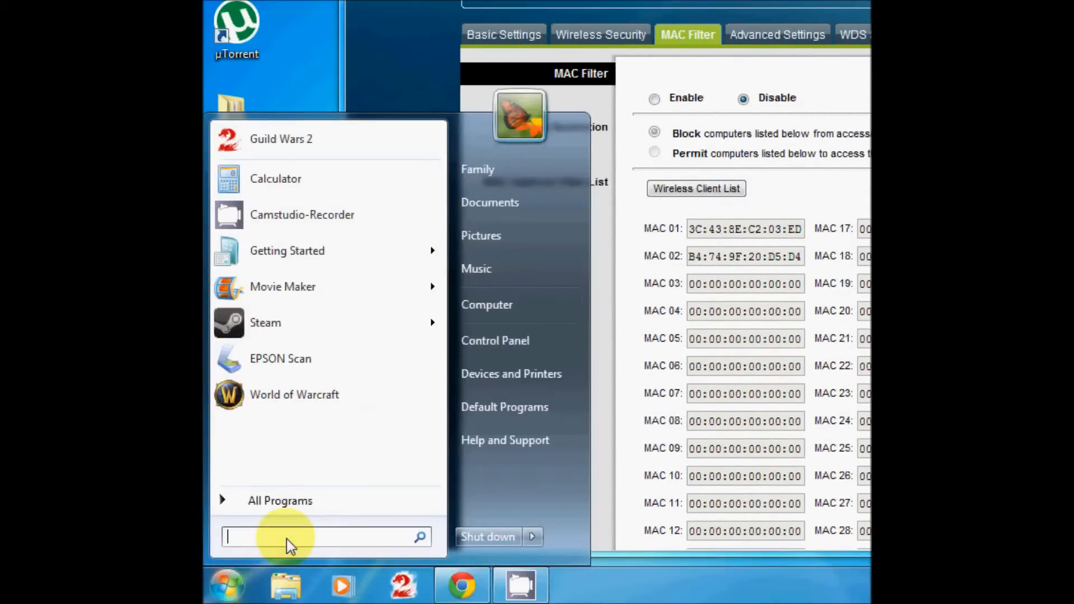
type("cmd")
key("Return")
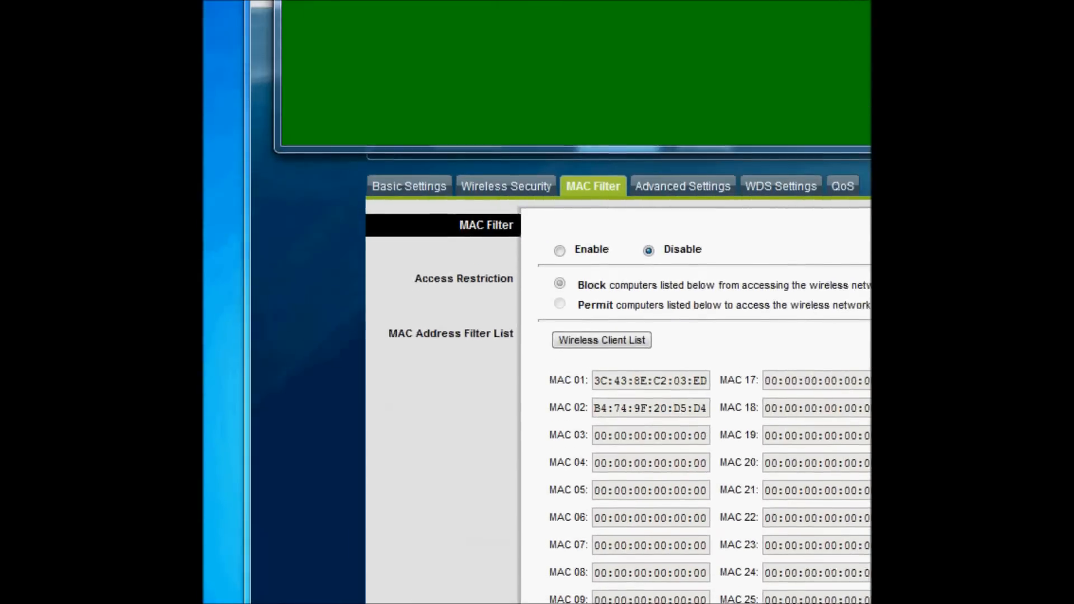
type("ipconfig")
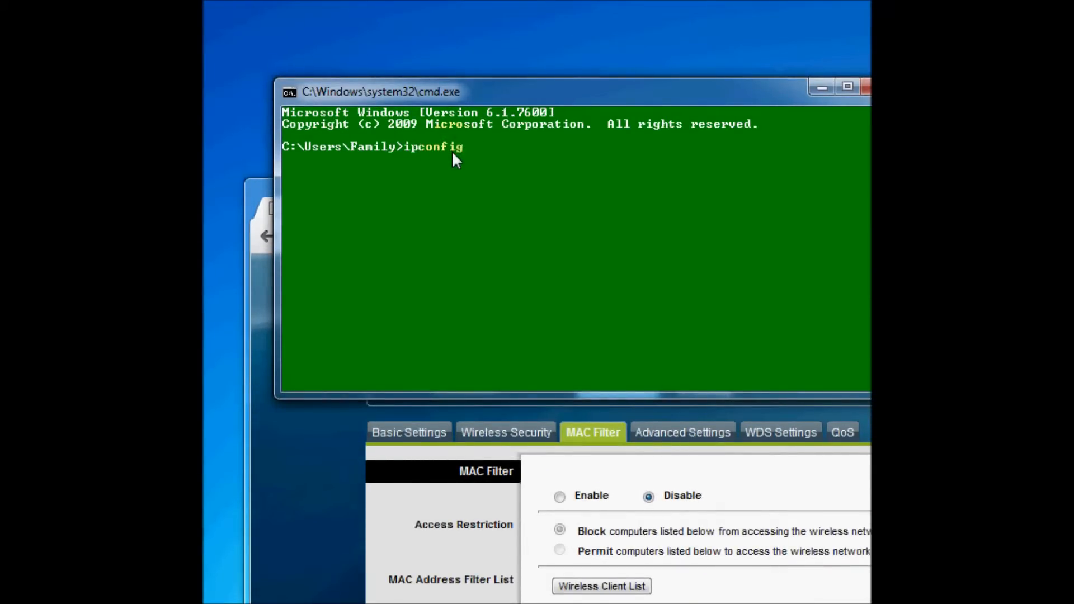
type(" /all")
key("Return")
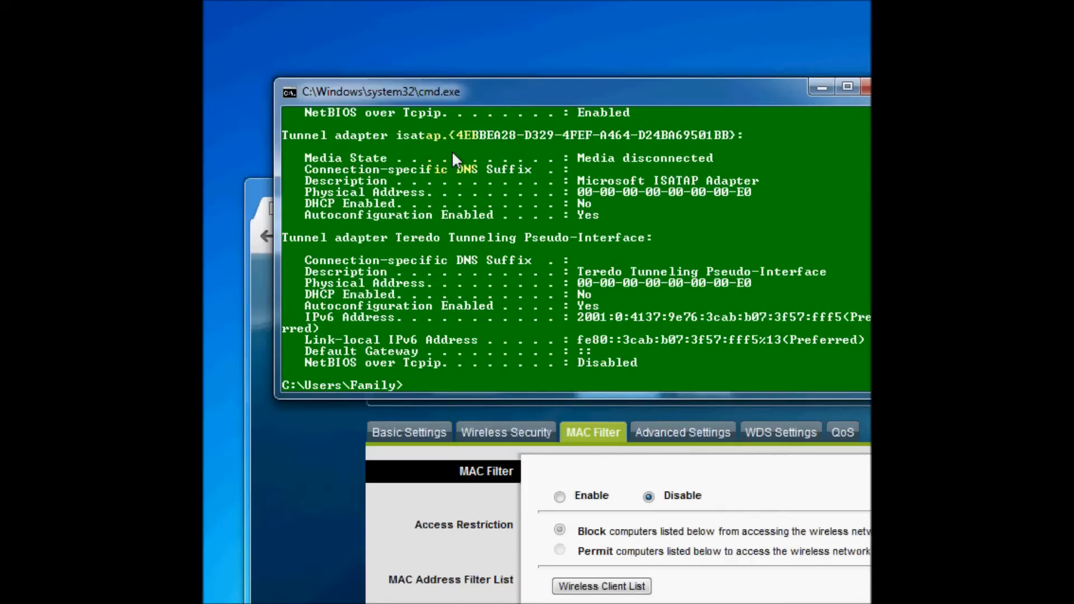
- Examine the ipconfig /all output for the Ethernet adapter's physical (MAC) address, and close the Command Prompt
scroll(588, 190, "up", 8)
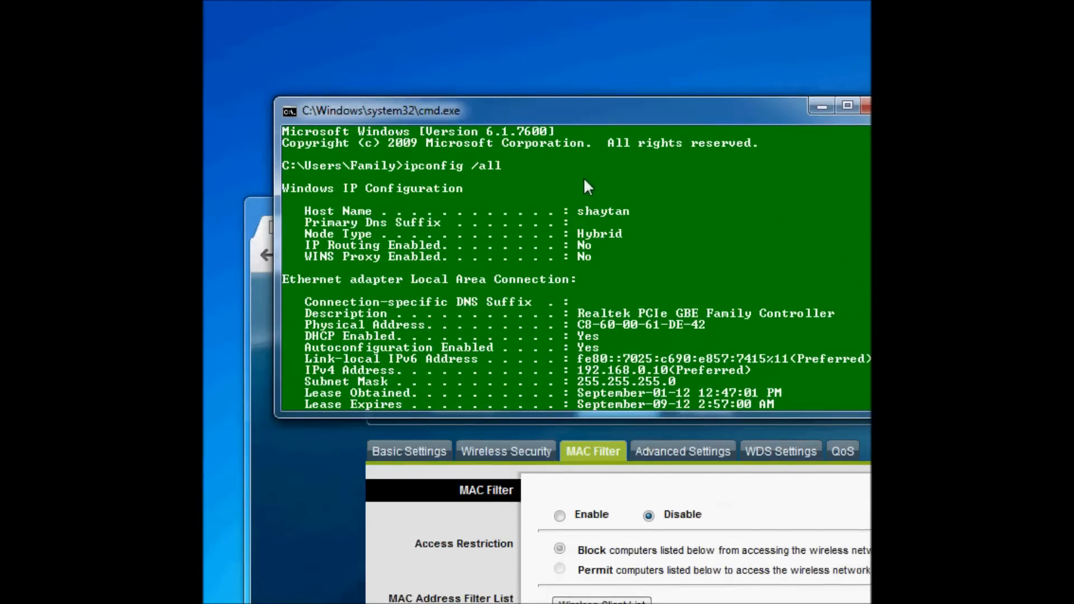
scroll(620, 195, "down", 1)
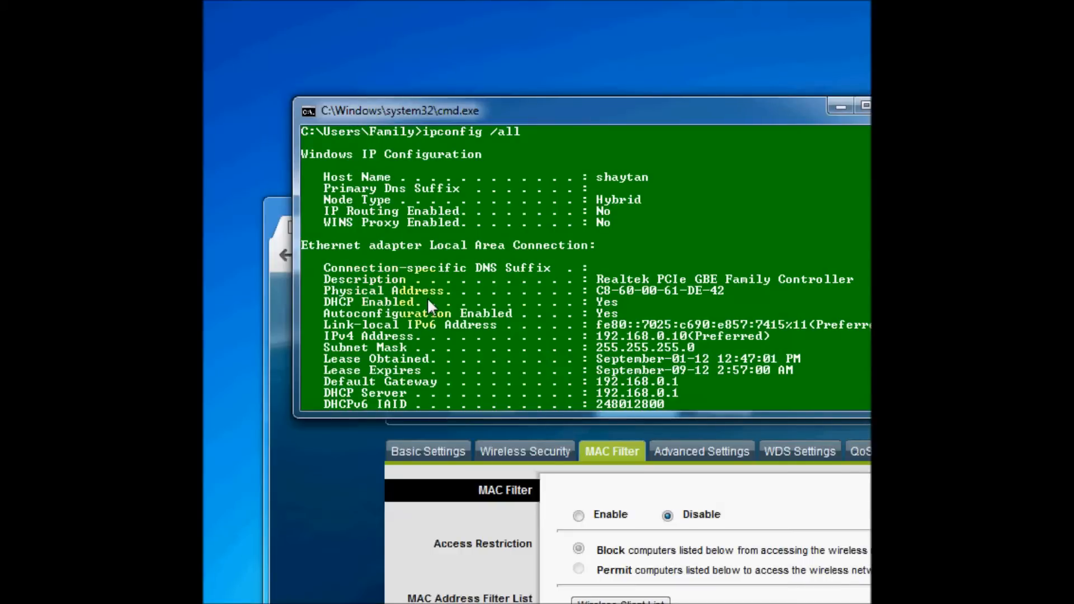
scroll(407, 295, "down", 1)
scroll(414, 289, "down", 2)
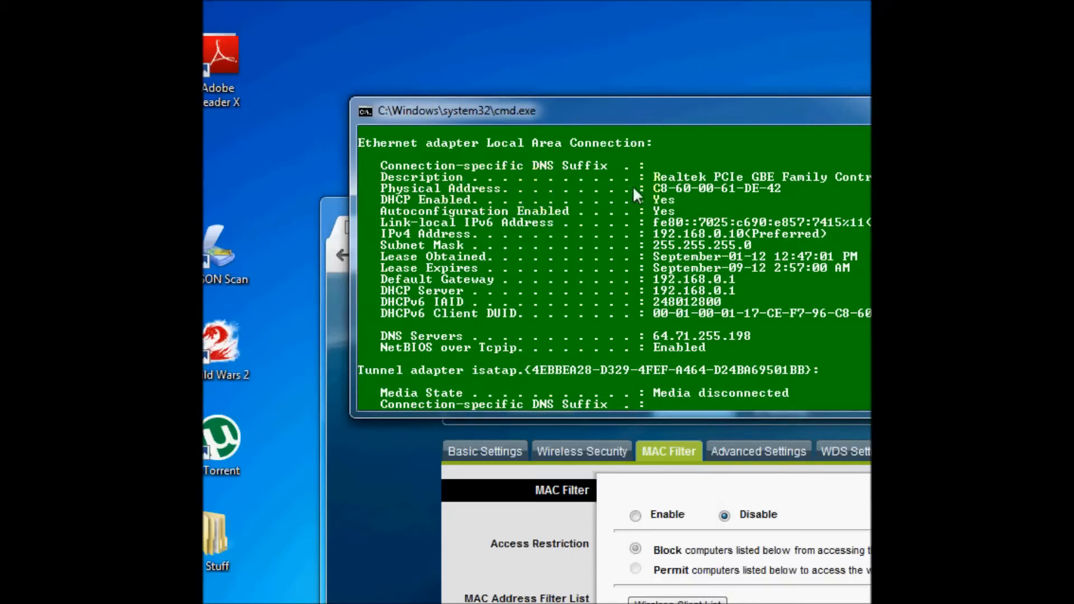
scroll(761, 195, "down", 5)
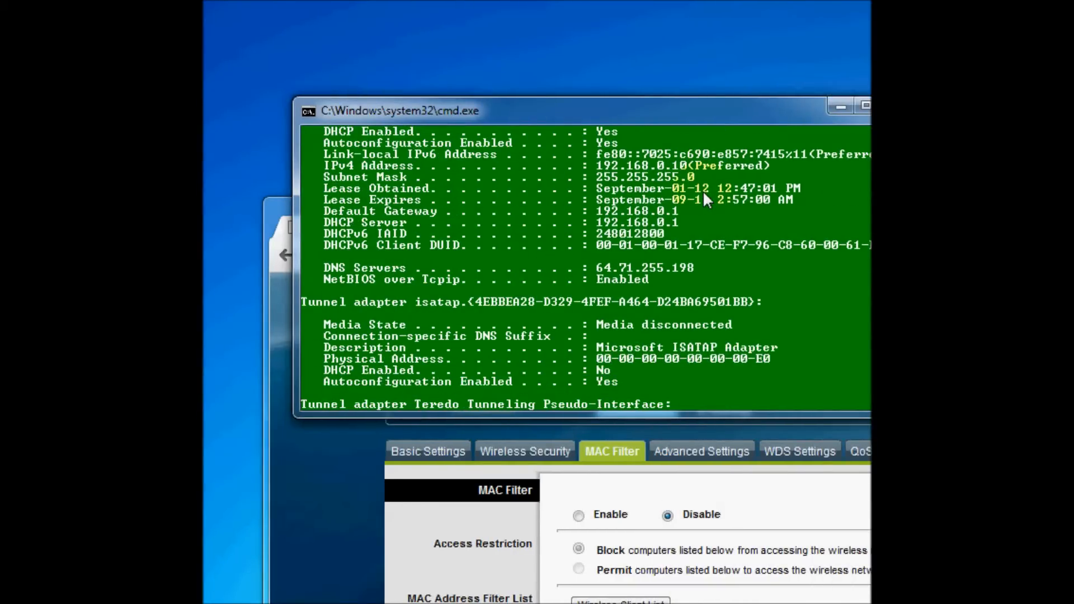
scroll(704, 194, "down", 2)
scroll(704, 194, "up", 4)
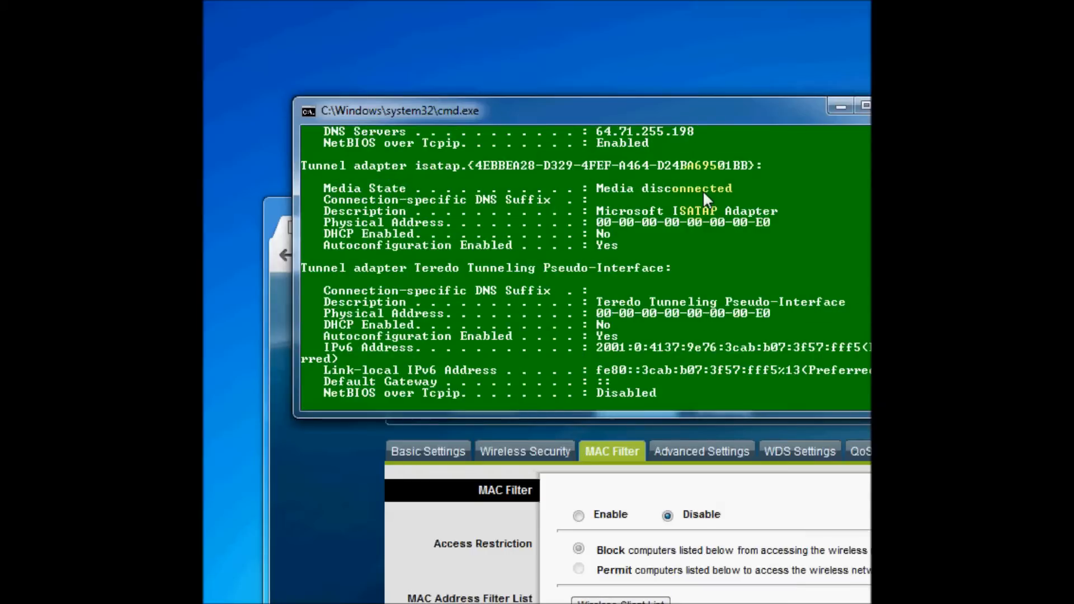
scroll(704, 194, "up", 7)
scroll(704, 194, "down", 6)
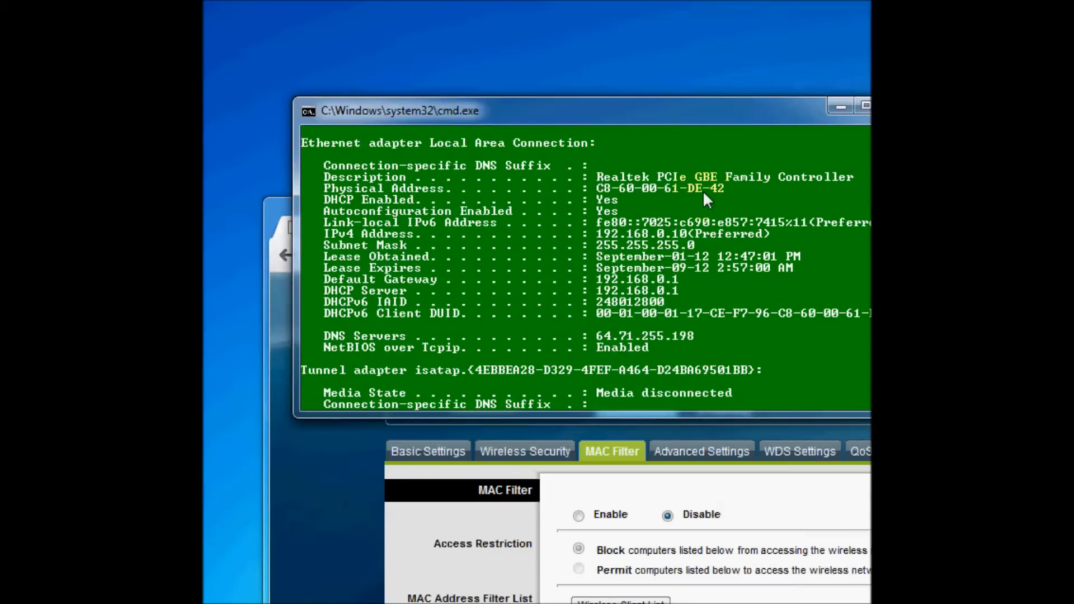
scroll(697, 202, "down", 5)
scroll(554, 312, "up", 6)
scroll(554, 311, "up", 5)
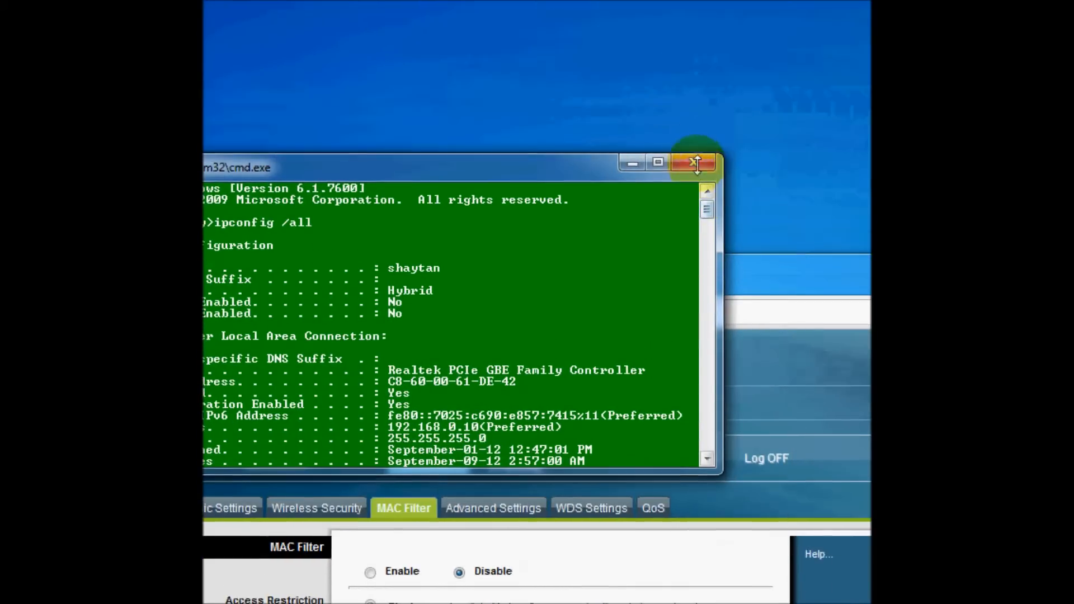
left_click(694, 162)
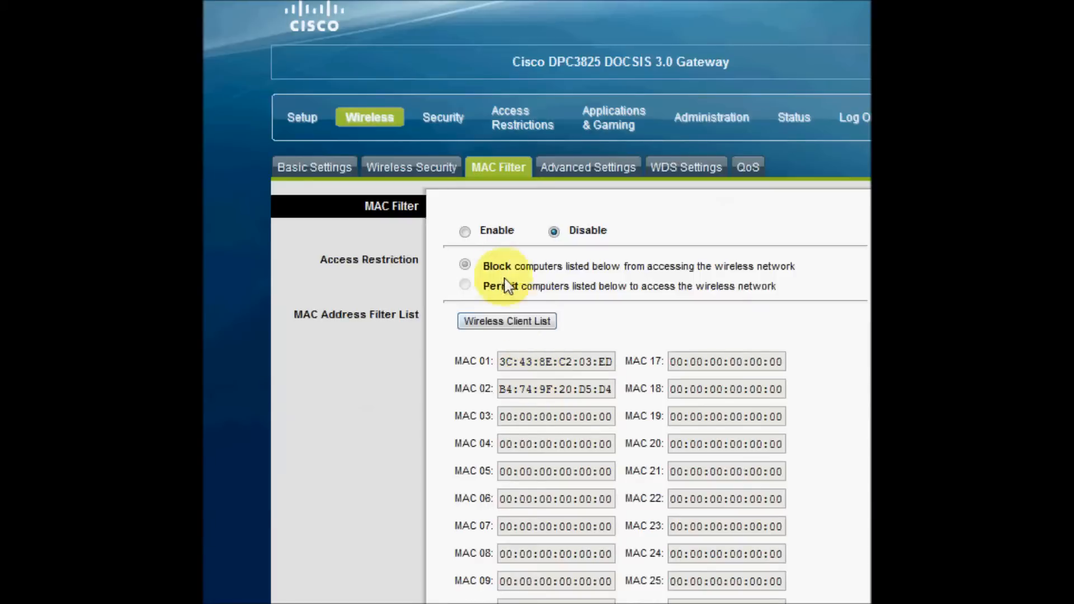
- Examine the wireless MAC Filter page's Access Restriction options and the addresses in the MAC Address Filter List
left_click_drag(340, 259, 469, 257)
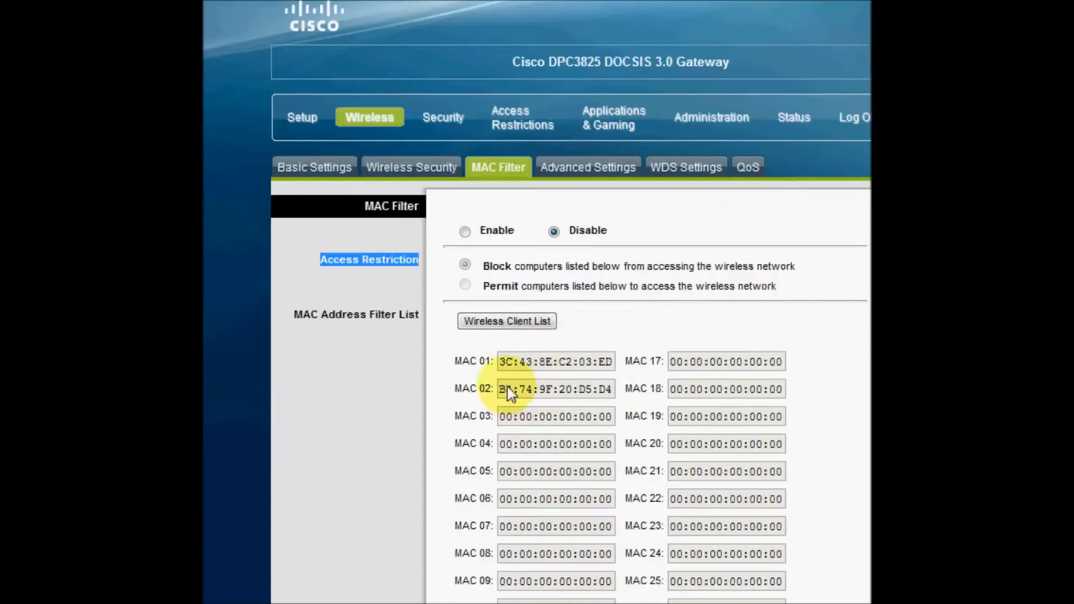
left_click(386, 207)
left_click_drag(386, 207, 594, 452)
left_click(593, 446)
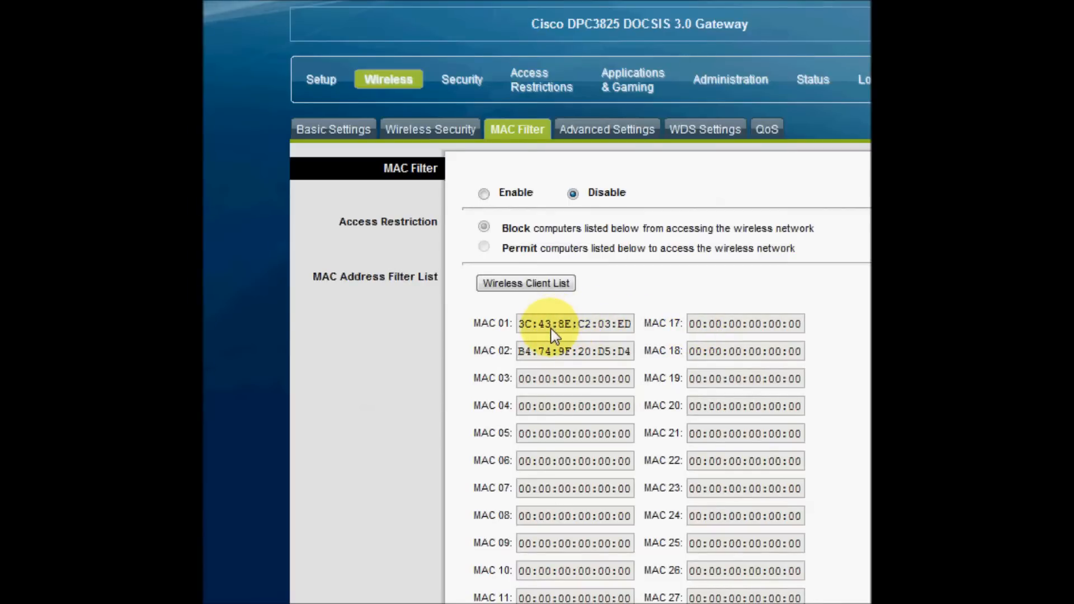
left_click_drag(518, 324, 637, 326)
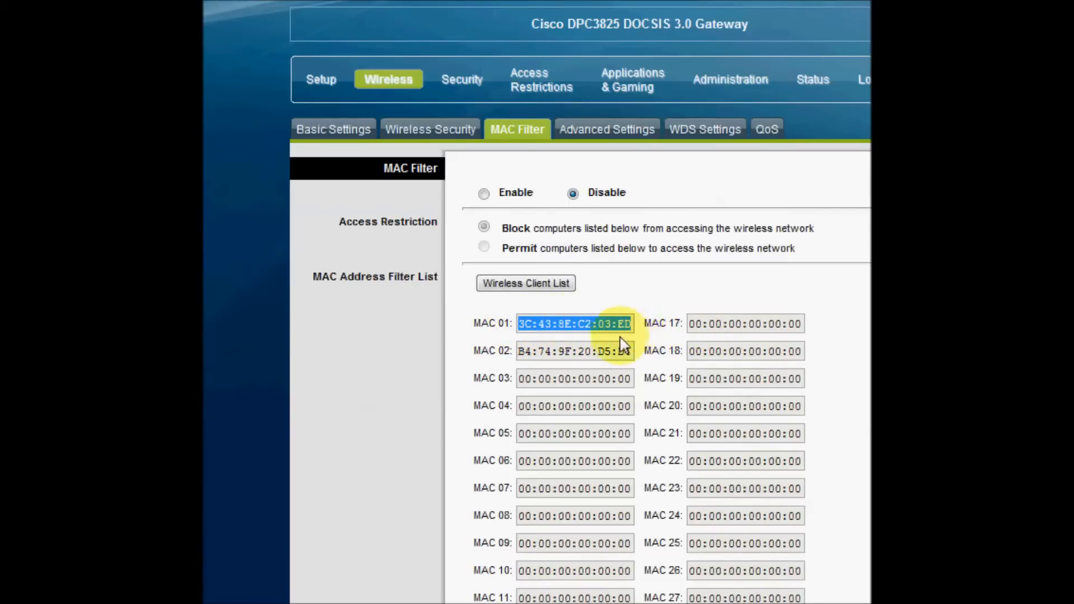
left_click(609, 302)
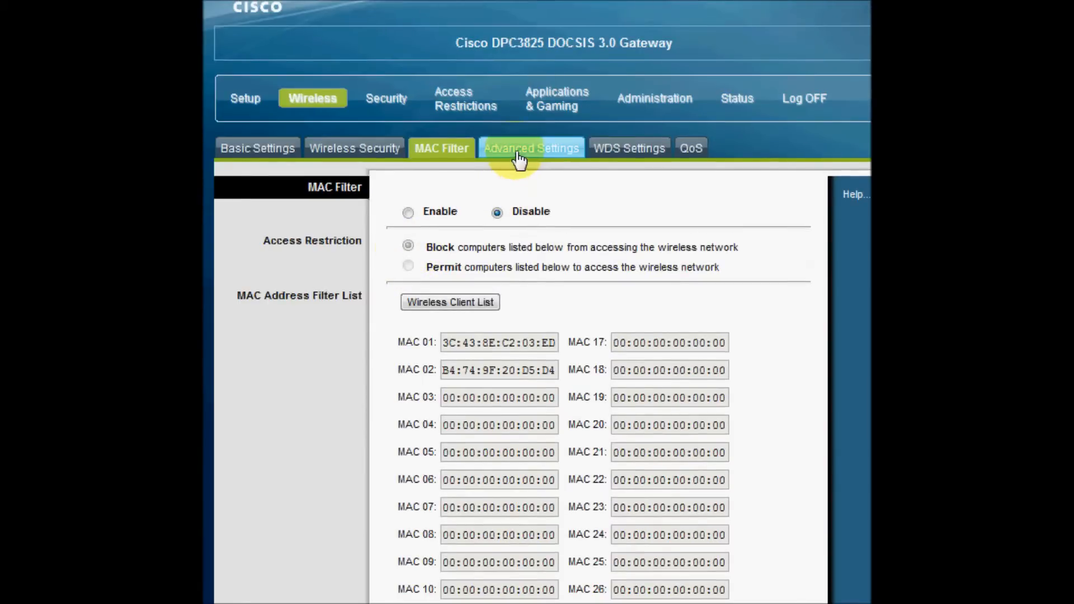
- Review the wireless Advanced Settings, WDS Settings and QoS pages one after another
left_click(519, 161)
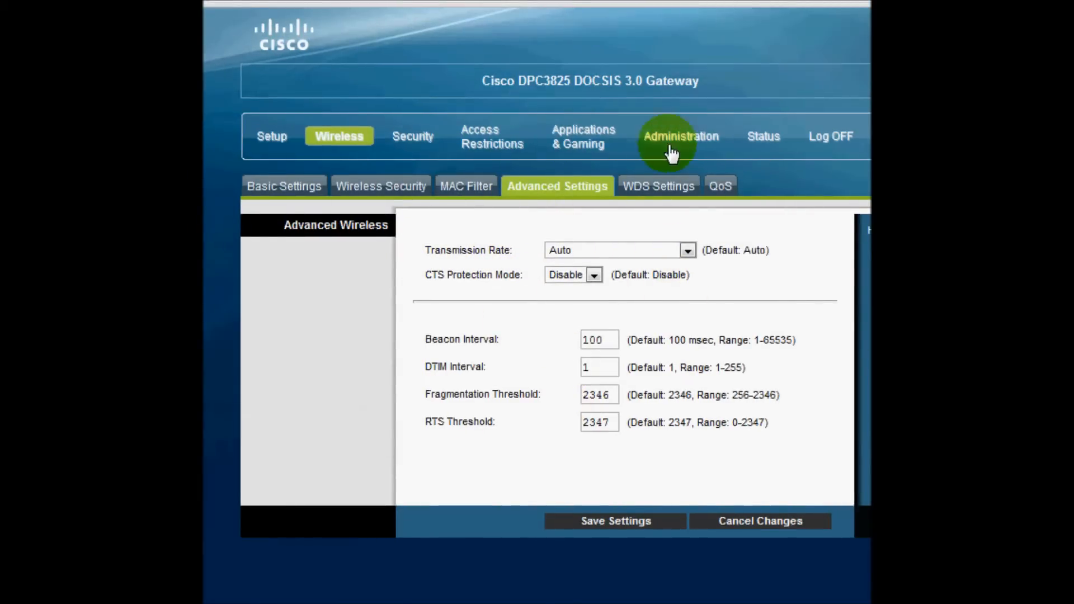
left_click(660, 188)
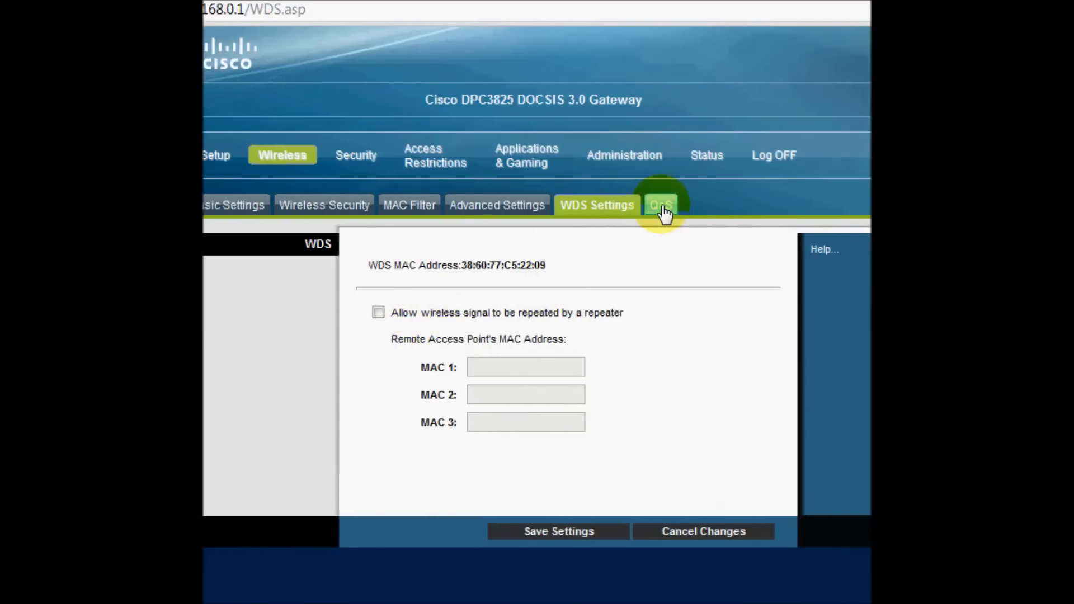
left_click(662, 207)
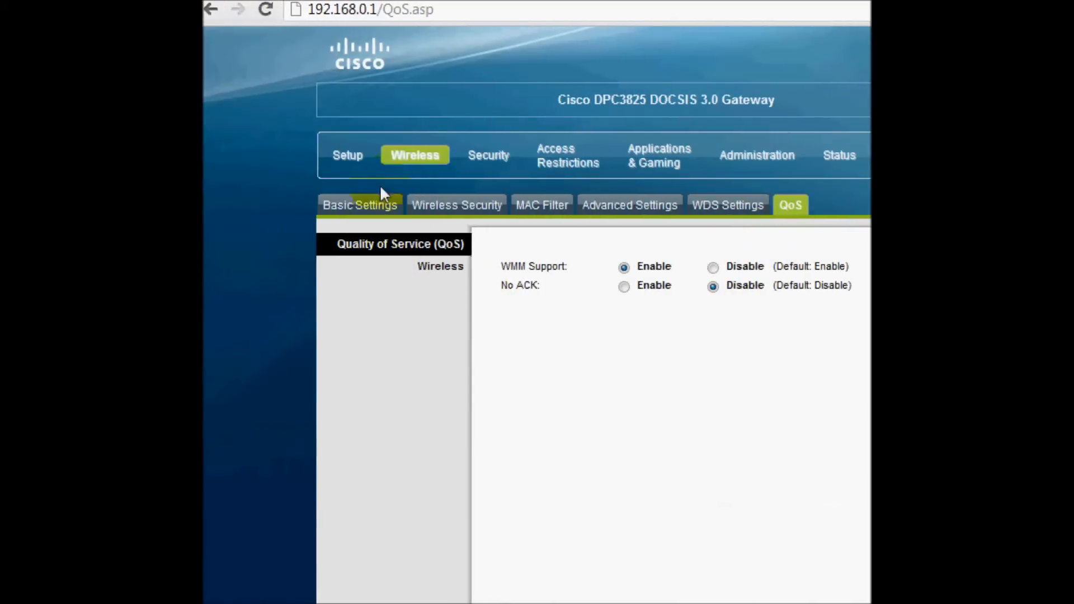
- Open the Security section's Firewall page and examine the pop-up window, web page cookie, and Java and ActiveX script blocking filters
left_click(509, 163)
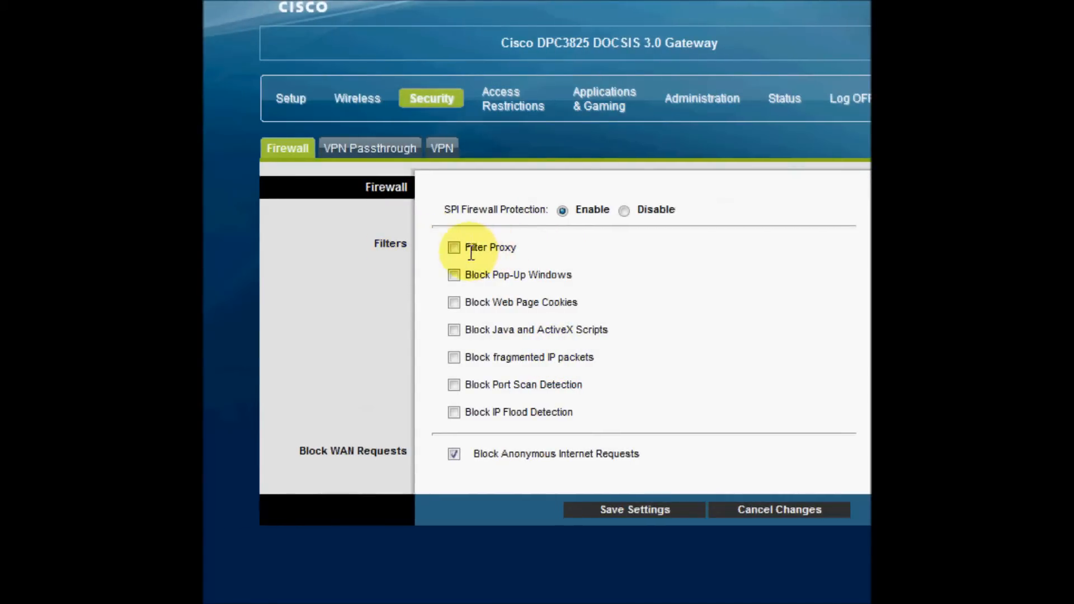
left_click_drag(558, 272, 461, 276)
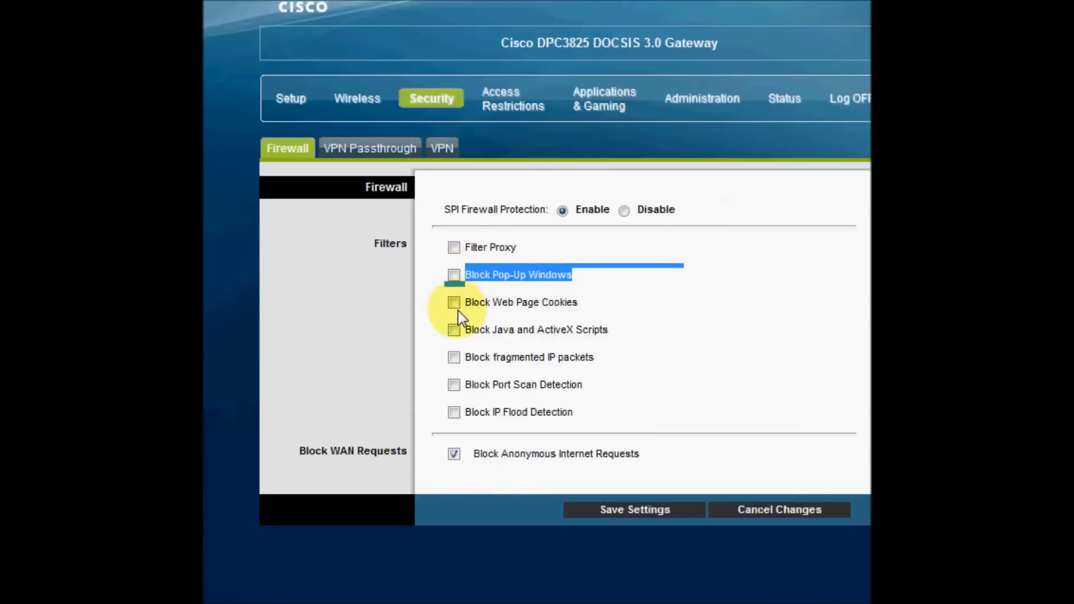
left_click(580, 303)
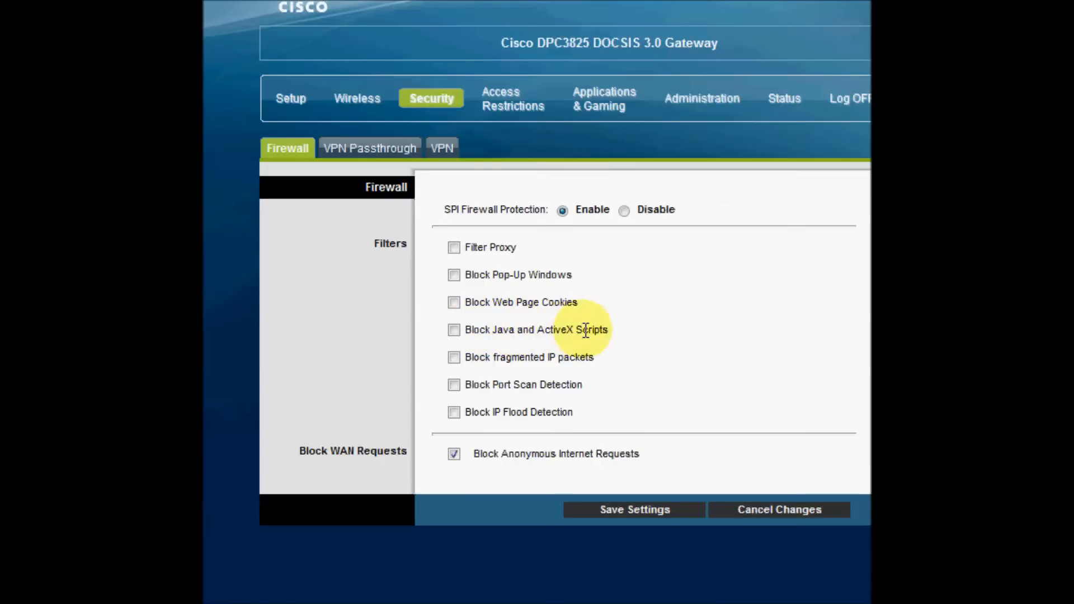
left_click_drag(608, 329, 457, 330)
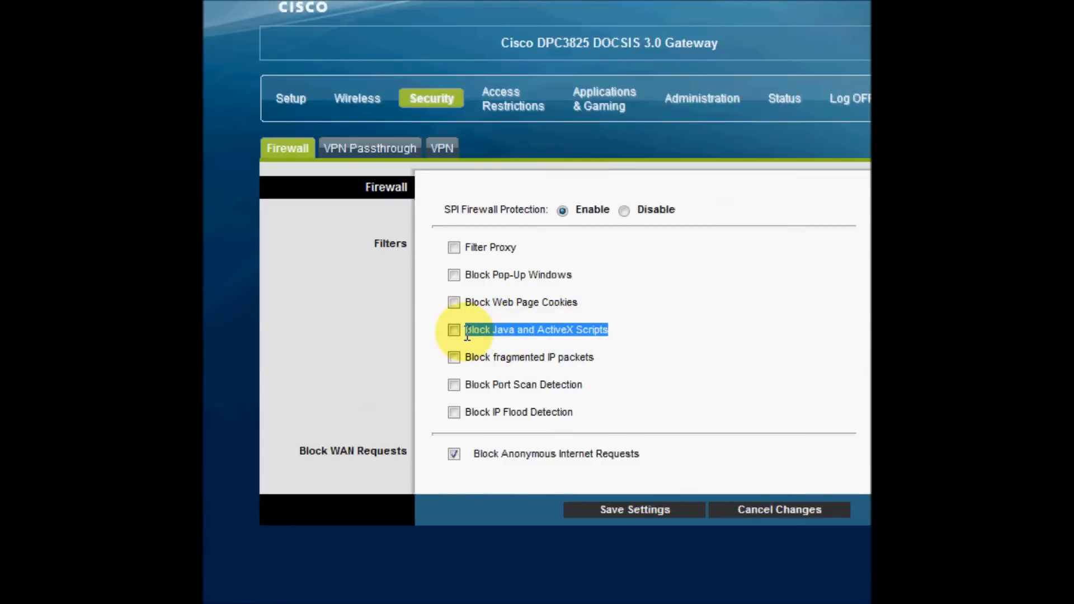
left_click_drag(609, 329, 464, 328)
left_click(527, 324)
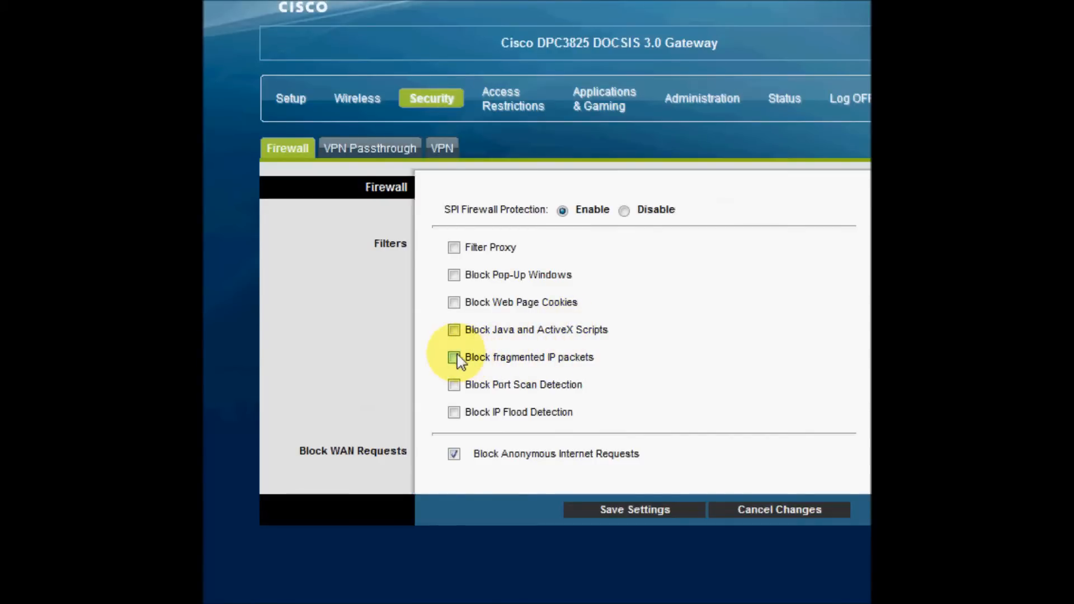
- Examine the fragmented IP packets, Port Scan and IP Flood Detection filters, and open the VPN Passthrough page
left_click_drag(592, 357, 474, 370)
left_click(469, 382)
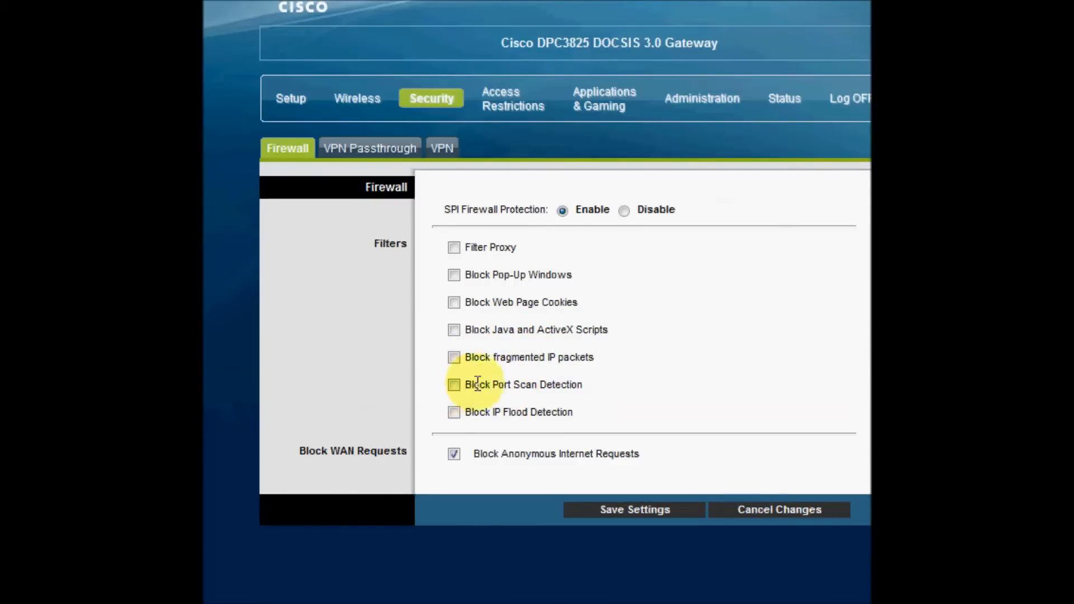
left_click_drag(577, 385, 477, 383)
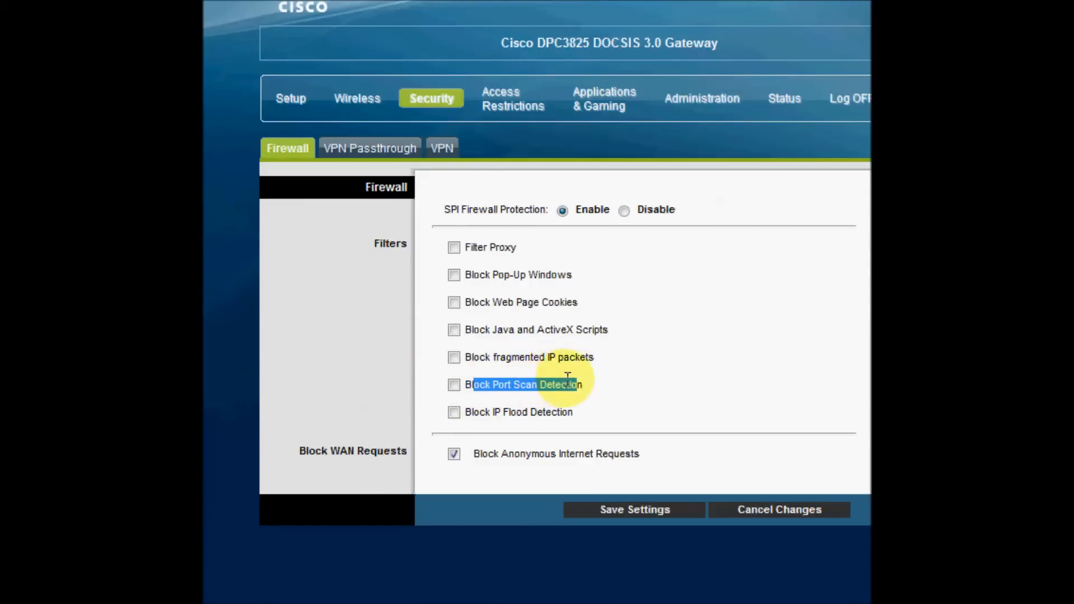
mouse_move(575, 384)
left_mouse_down()
mouse_move(563, 387)
mouse_move(582, 390)
left_mouse_up()
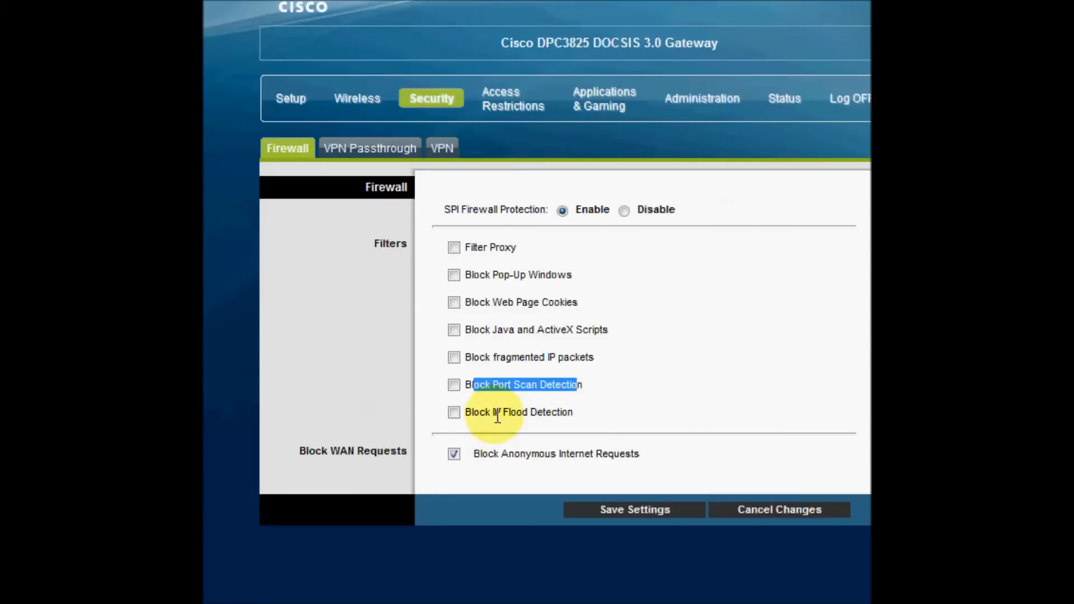
left_click_drag(589, 413, 466, 414)
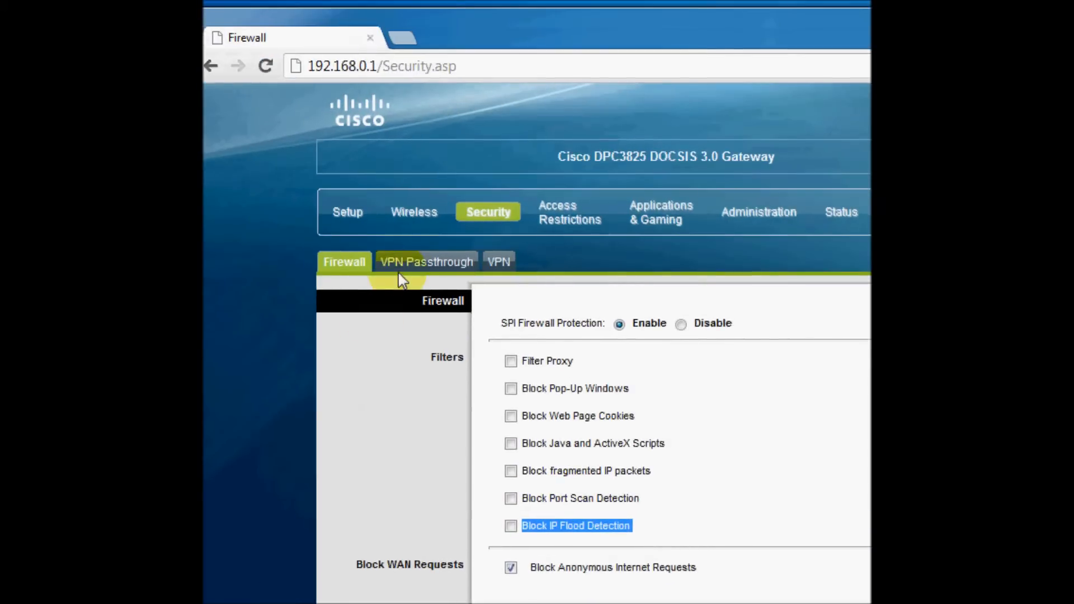
left_click(349, 148)
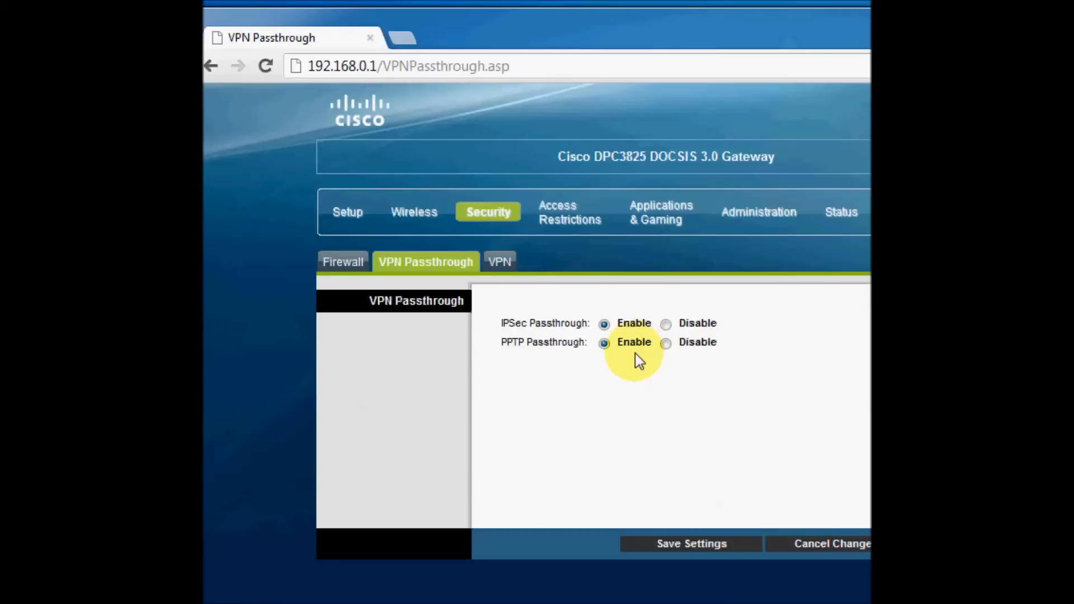
- Review the IP Address Filtering and MAC Address Filtering pages under Access Restrictions
left_click(568, 214)
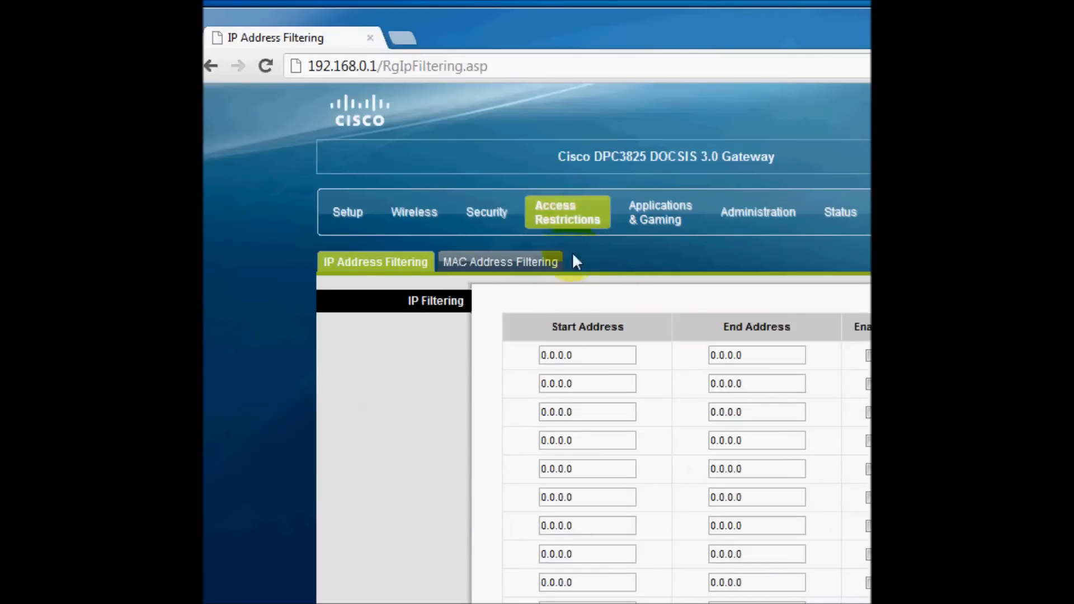
scroll(588, 520, "down", 3)
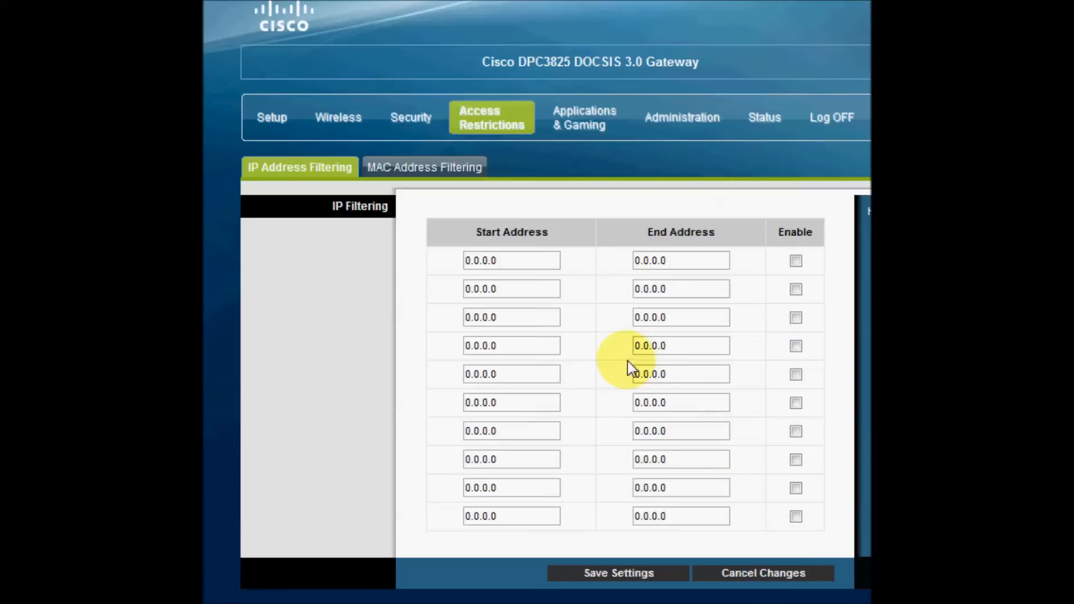
left_click(393, 173)
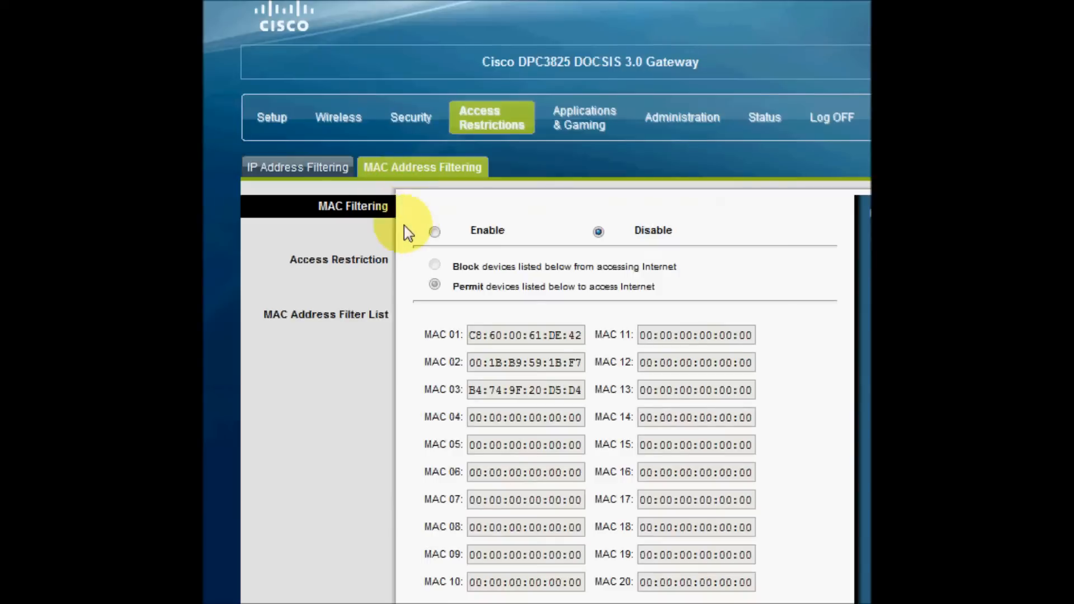
scroll(492, 459, "down", 1)
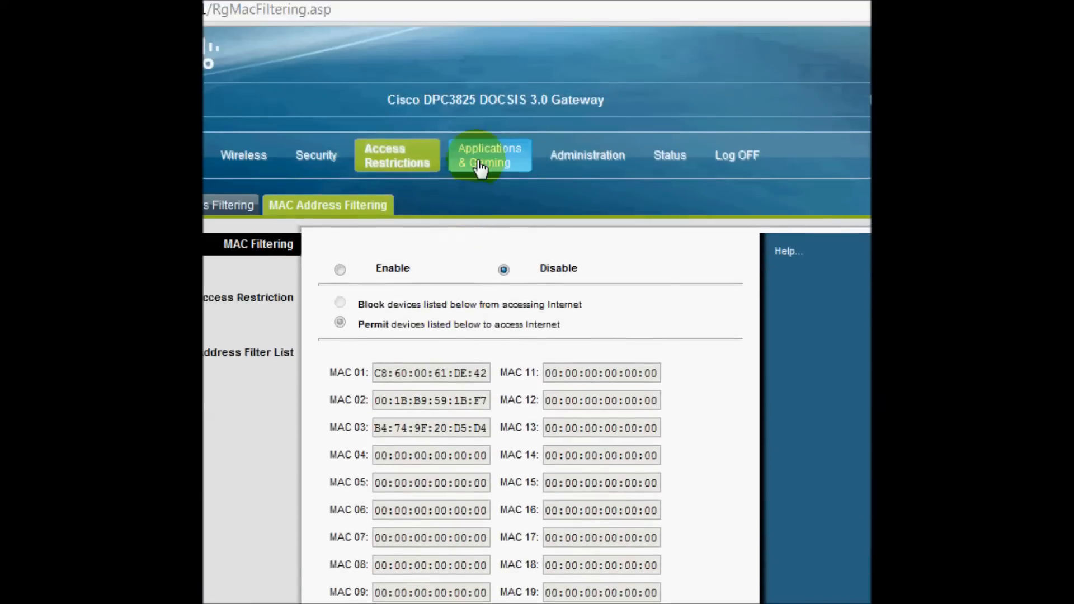
- Open Port Filtering under Applications & Gaming and review the first row's start port, end port and protocol choices, keeping Both selected
left_click(480, 167)
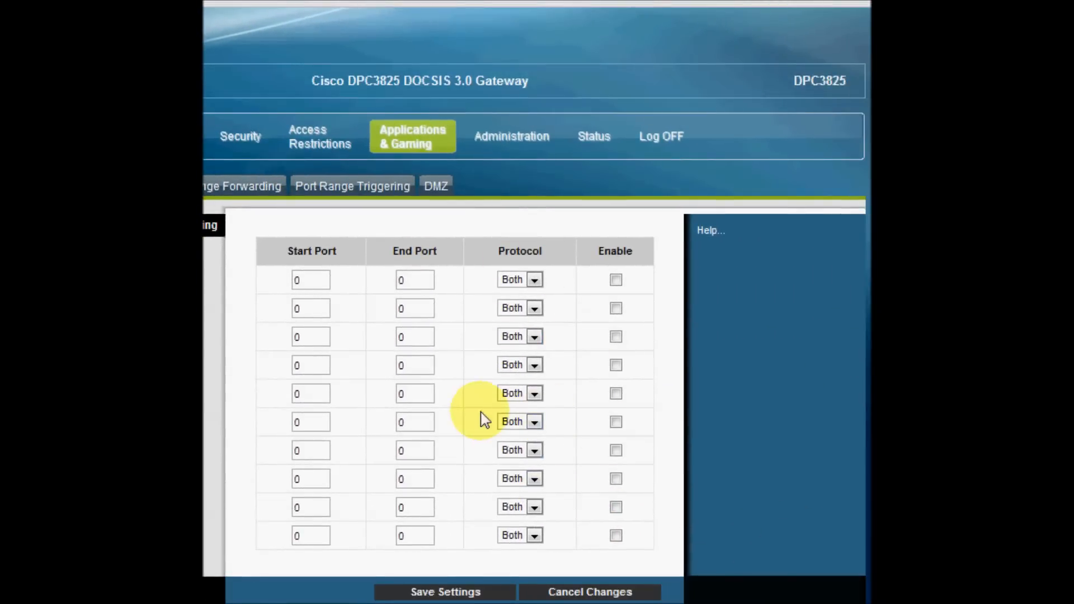
scroll(475, 446, "down", 3)
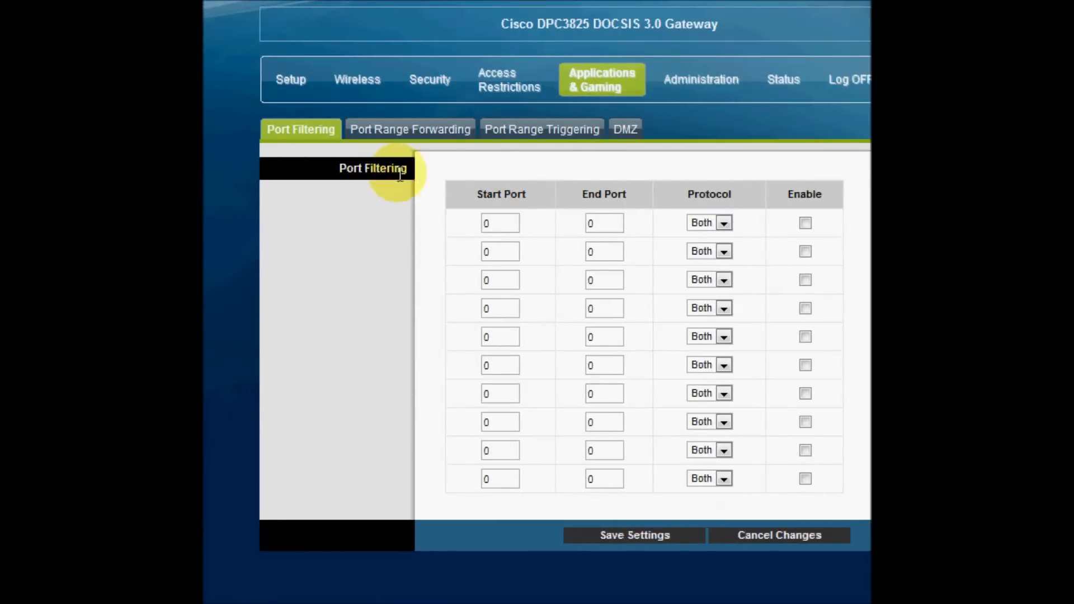
double_click(502, 224)
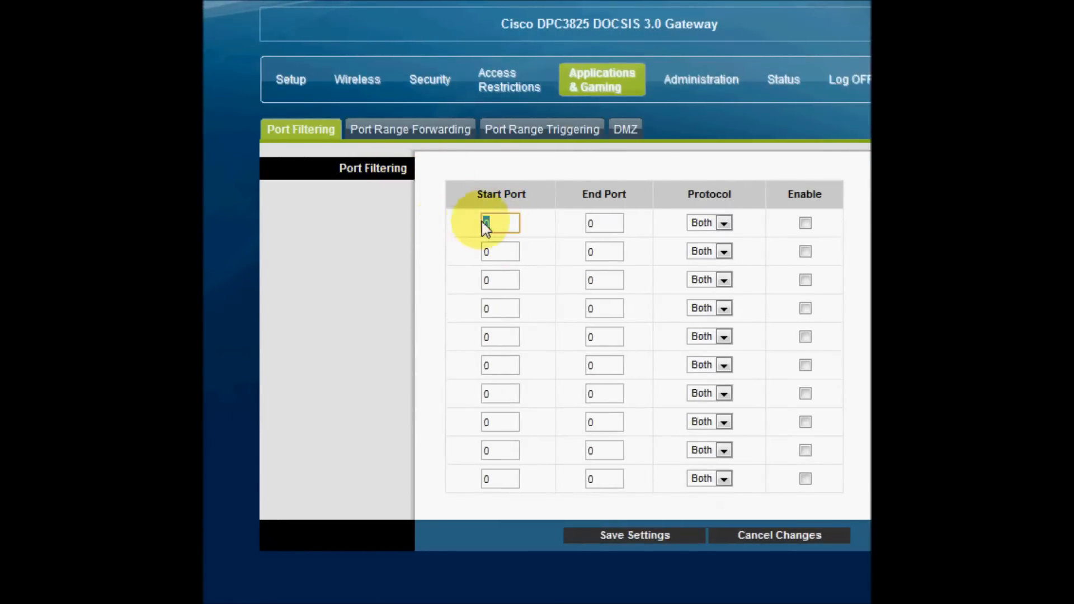
double_click(590, 223)
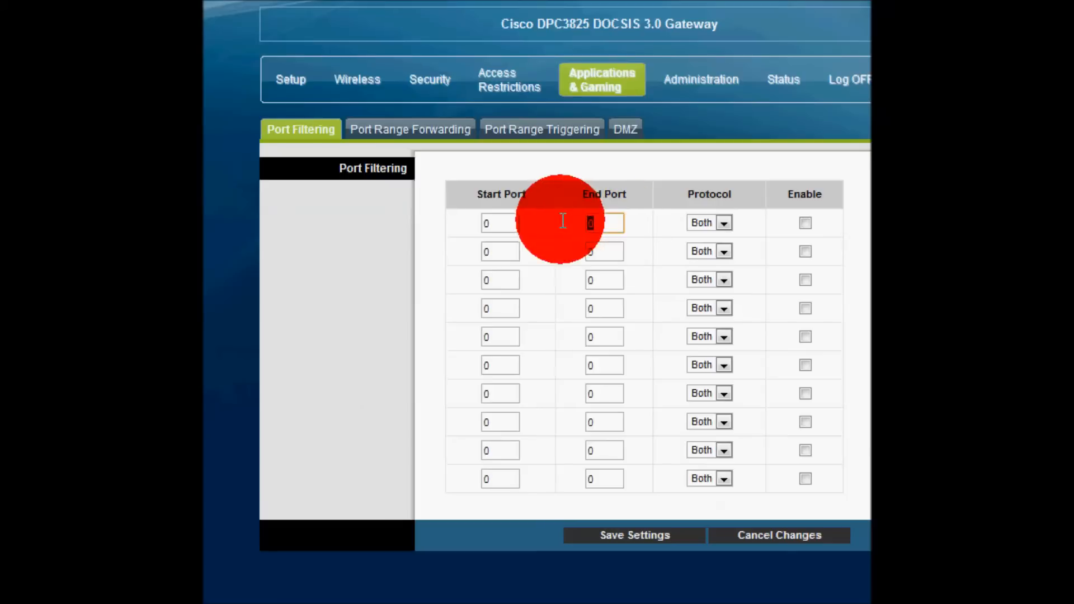
left_click(724, 223)
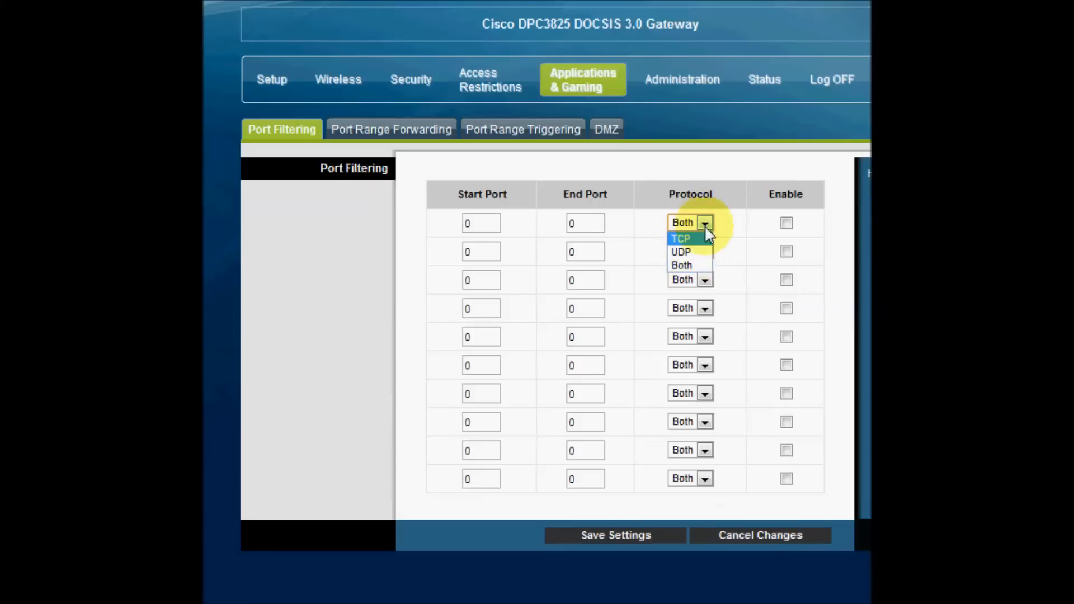
left_click(702, 265)
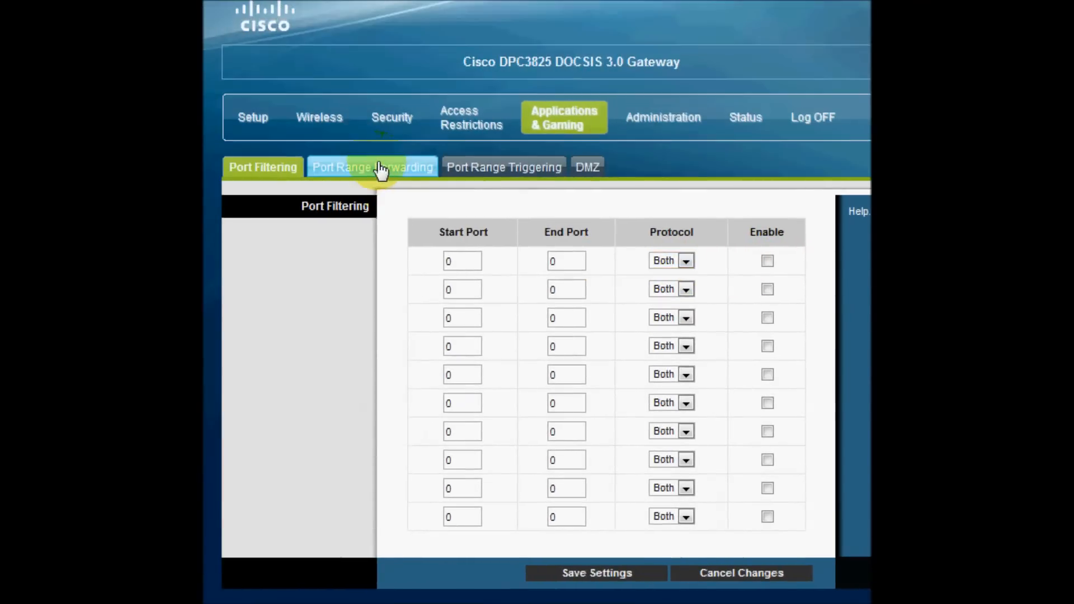
- Open the Port Range Forwarding page and examine the port ranges and protocol choices of the first two rules
left_click(380, 169)
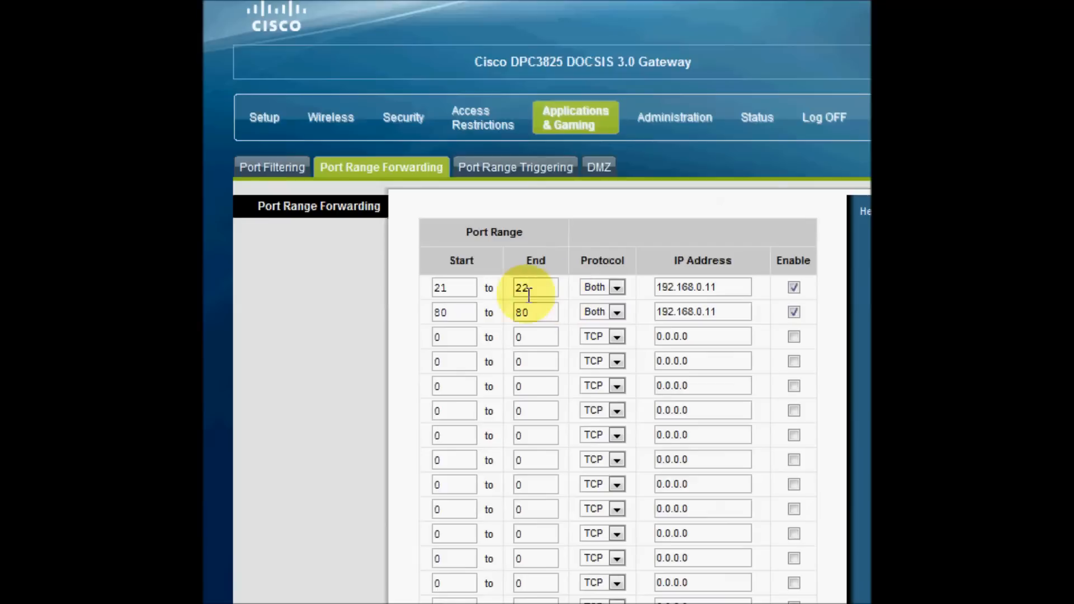
left_click_drag(442, 289, 455, 288)
left_click_drag(530, 287, 396, 290)
left_click_drag(533, 288, 429, 311)
left_click(587, 311)
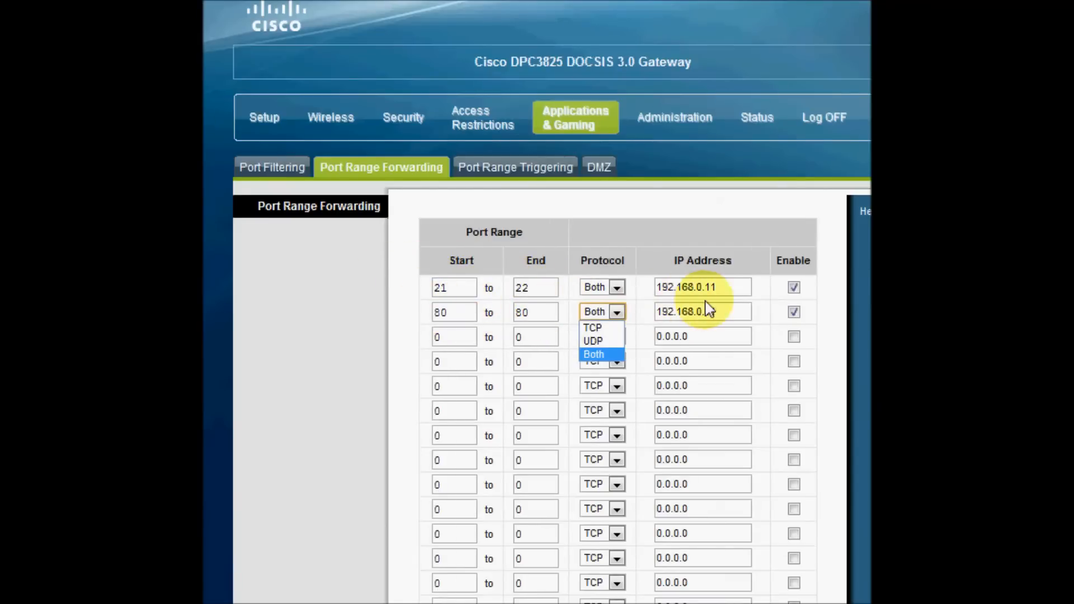
- Examine the destination IP addresses of the first two port forwarding rules without changing them
left_click(682, 288)
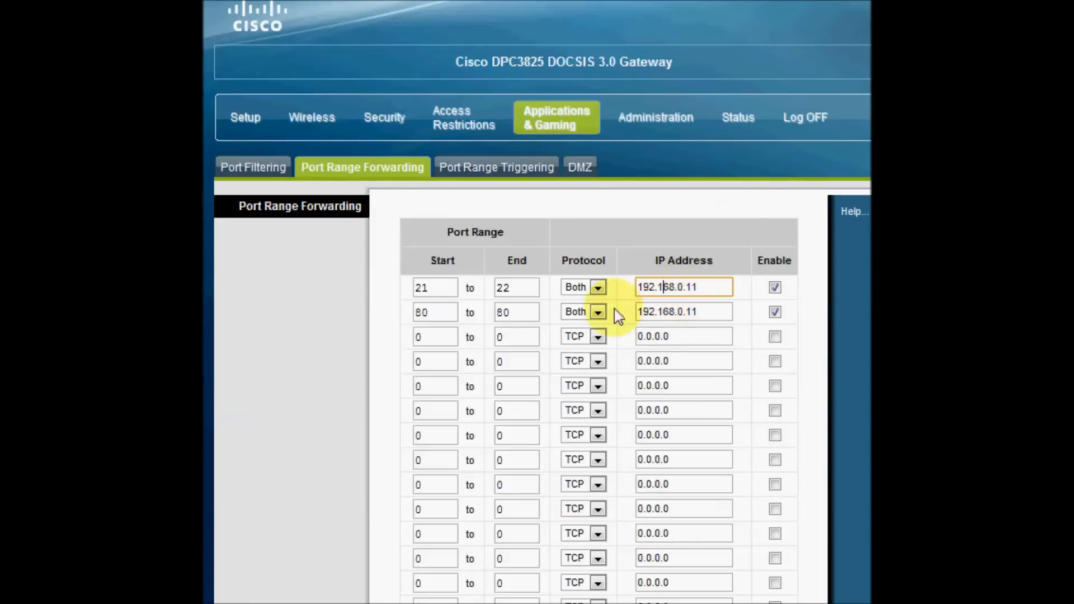
left_click_drag(692, 288, 624, 287)
left_click_drag(699, 288, 615, 287)
left_click_drag(704, 312, 650, 312)
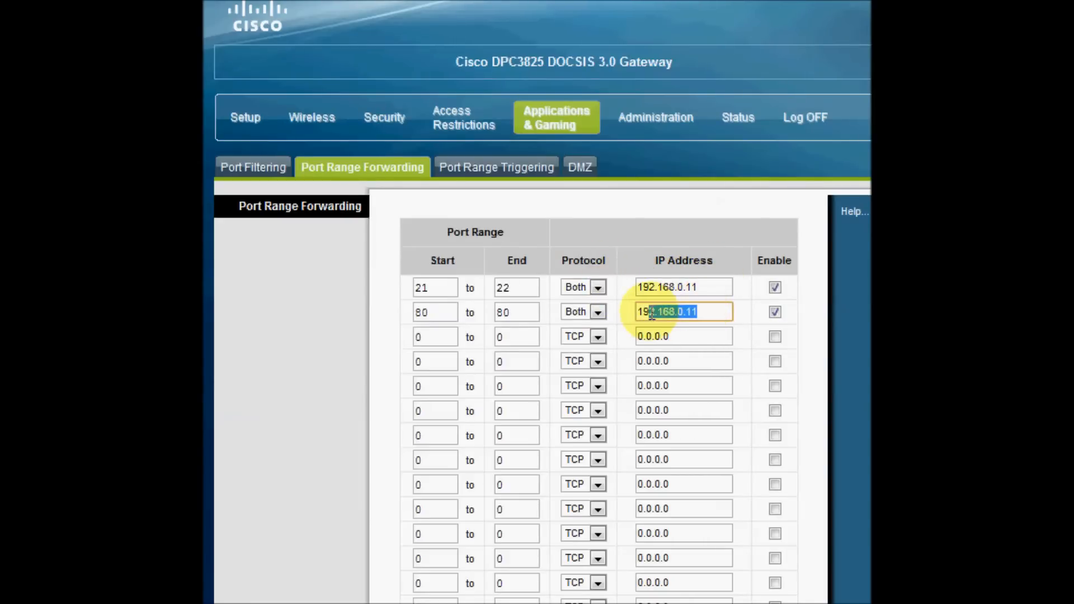
left_click(723, 312)
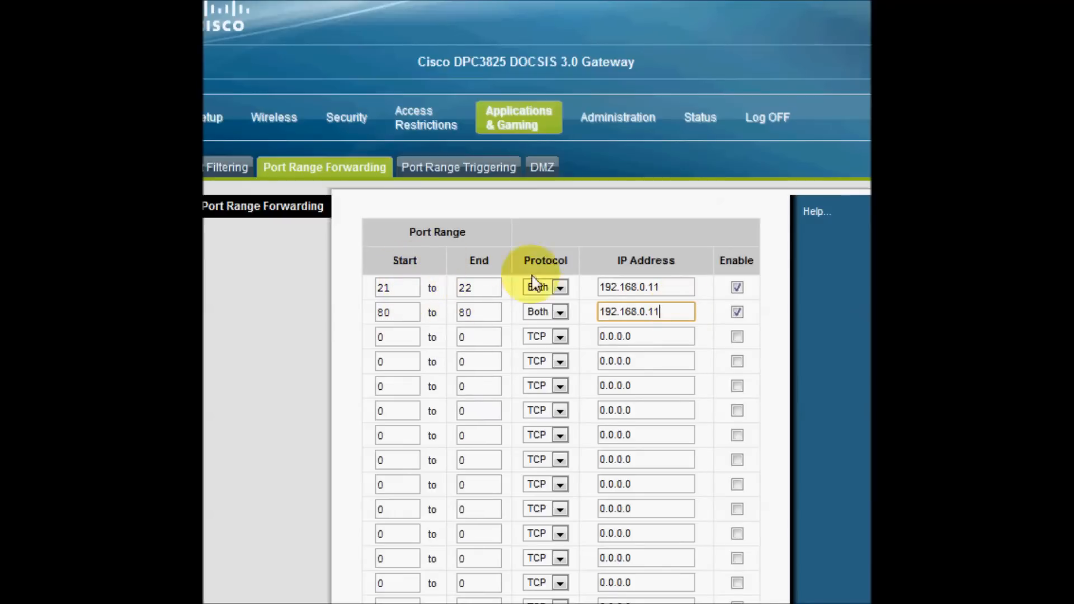
- Review the Port Range Triggering page, and examine the hosting option and host IP address on the DMZ page
left_click(485, 168)
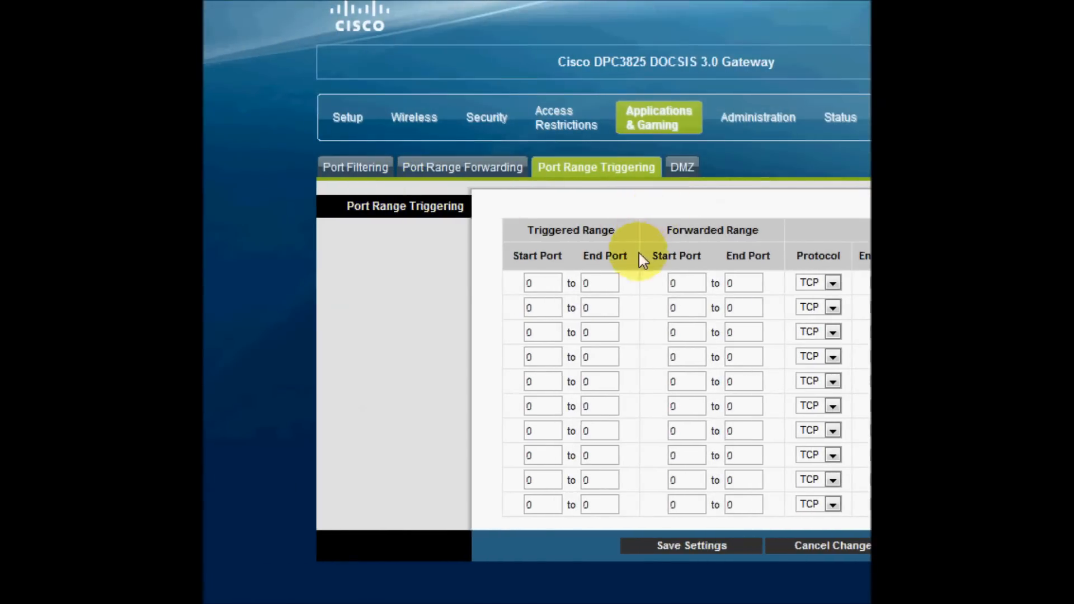
left_click(618, 173)
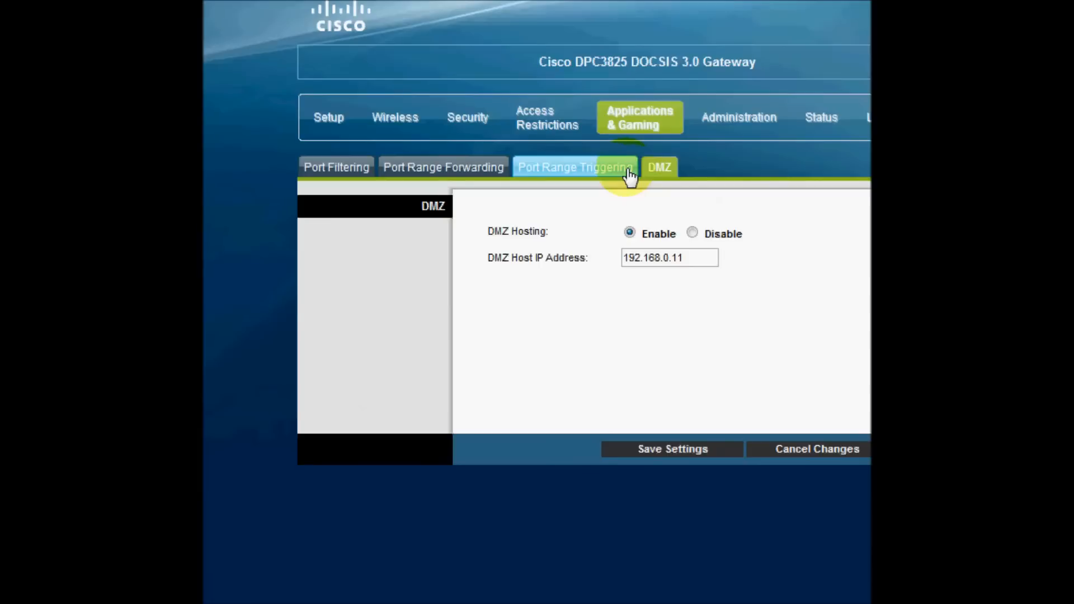
left_click_drag(683, 258, 615, 259)
left_click_drag(535, 277, 556, 272)
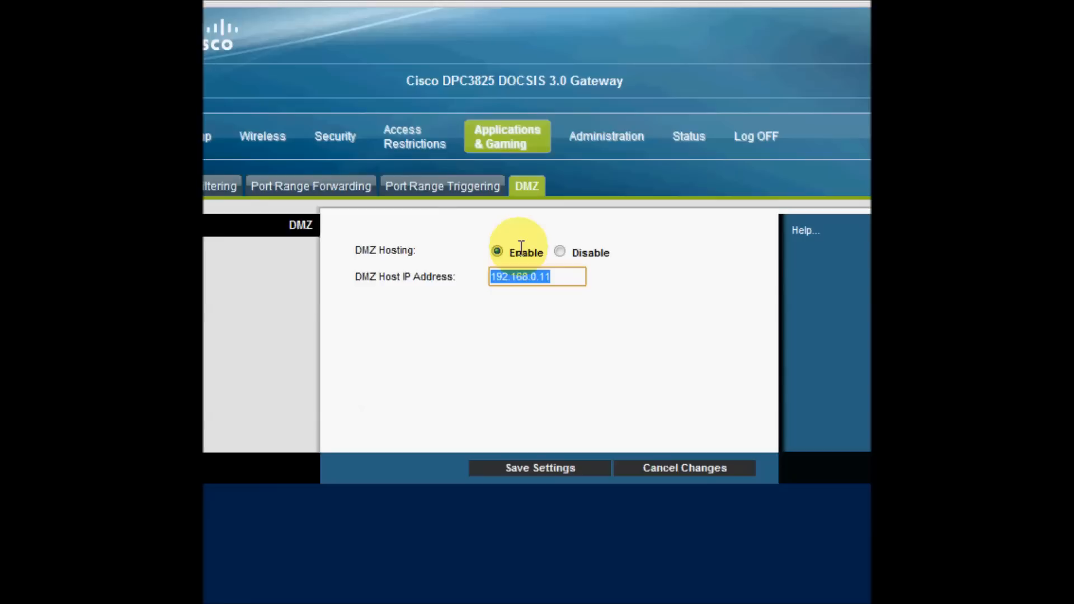
- Examine the DMZ host IP address without changing it
left_click(551, 277)
left_click_drag(548, 276, 485, 275)
left_click(561, 276)
- Review the Management settings under Administration, and the e-mail alert options on the Reporting page
left_click(615, 141)
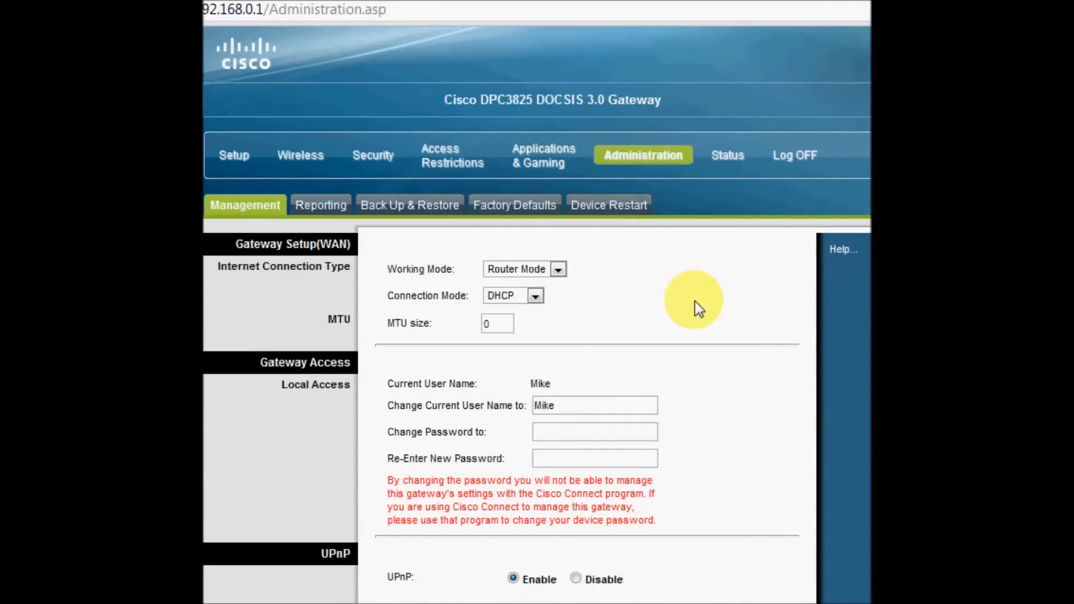
scroll(563, 486, "down", 2)
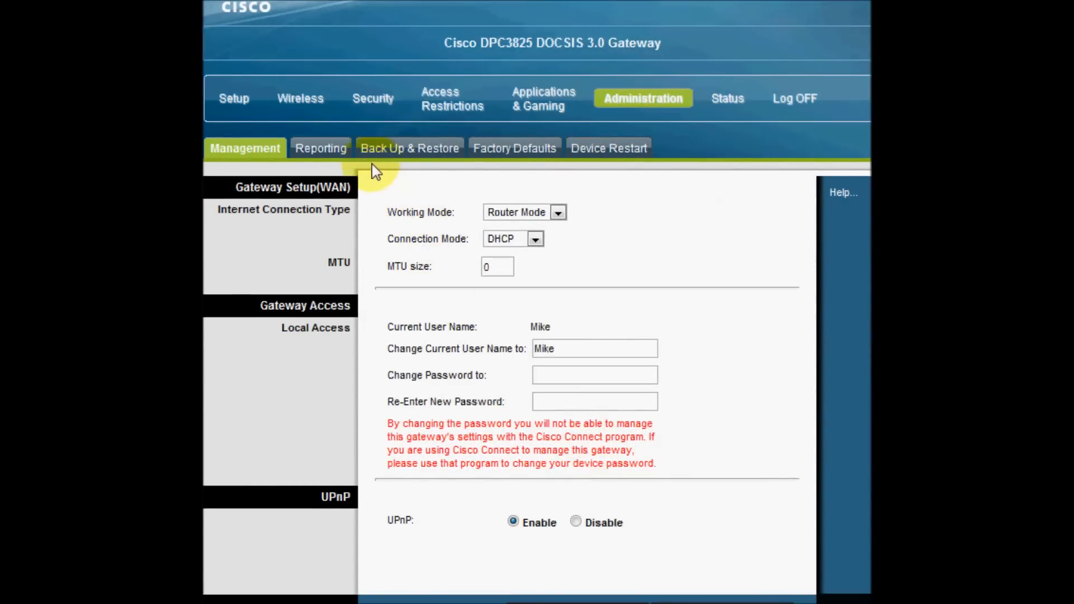
left_click(348, 152)
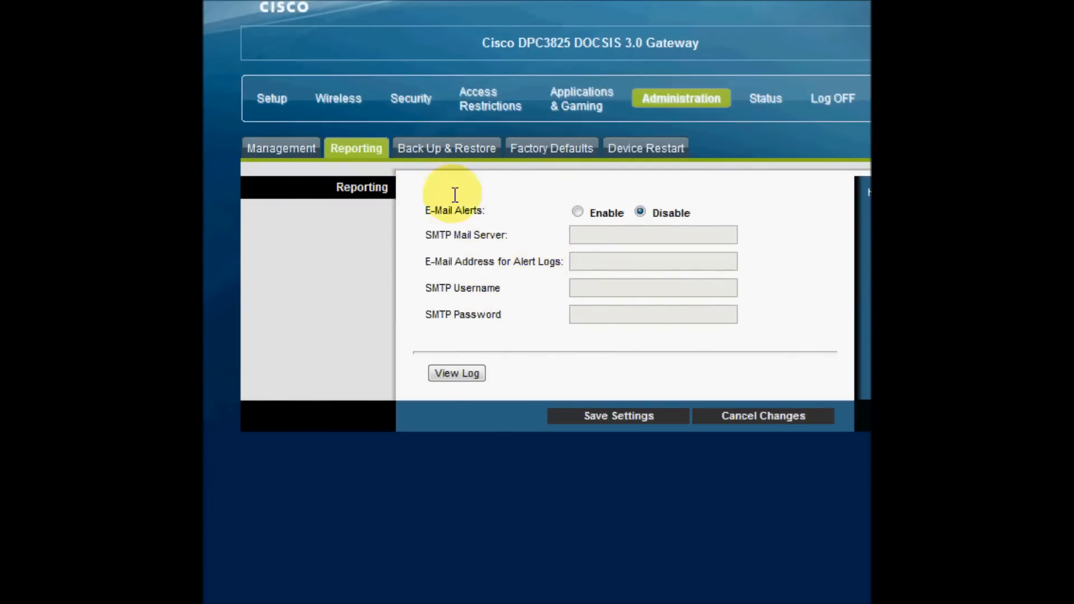
- Back up the router configuration from Back Up & Restore and try to open the downloaded filename.gwc
left_click(425, 149)
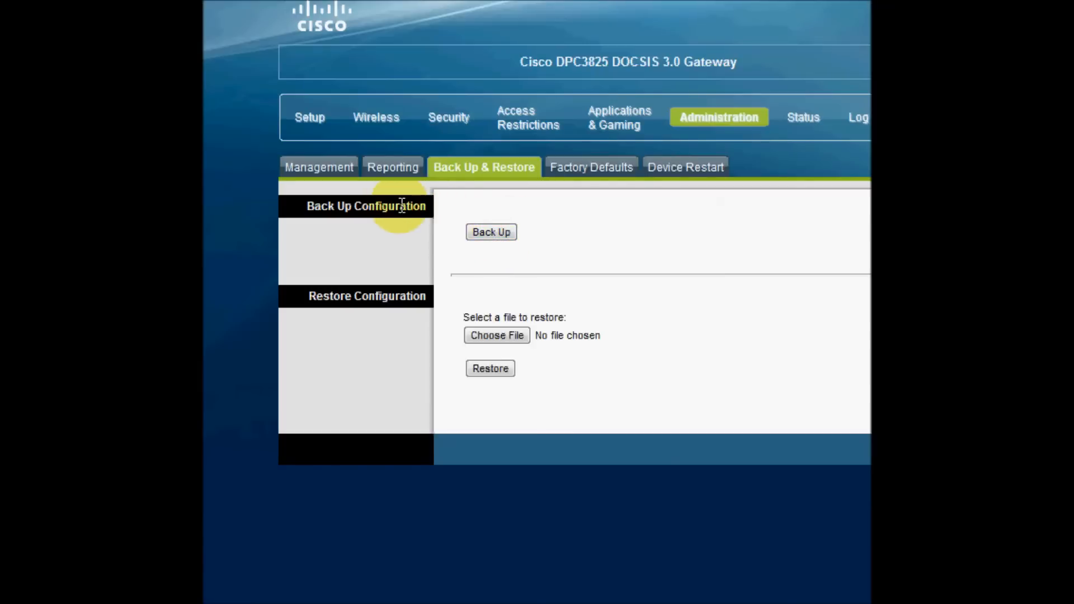
left_click(504, 235)
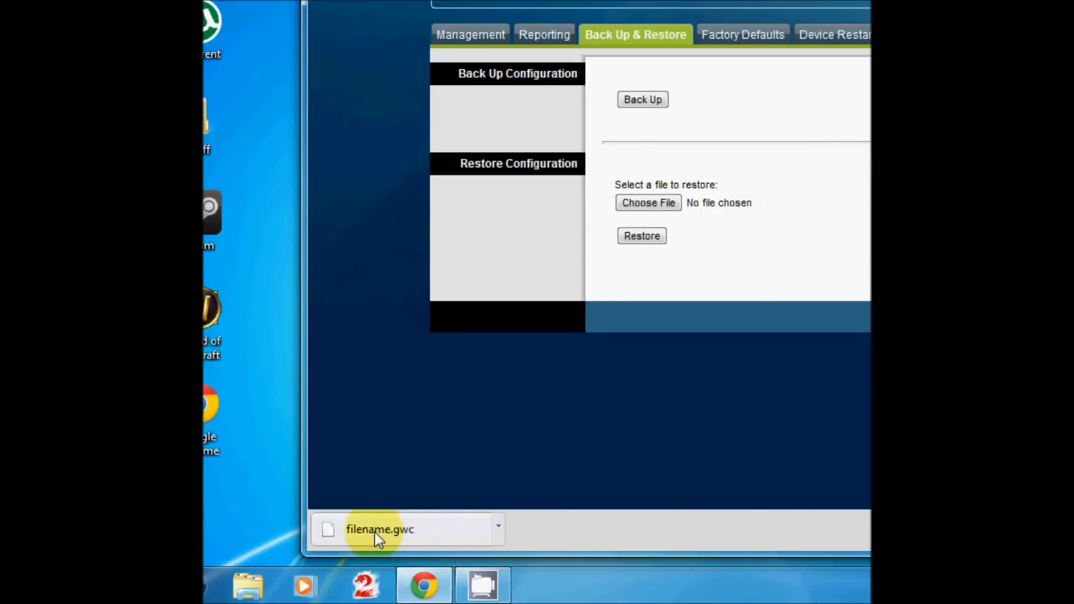
left_click(369, 531)
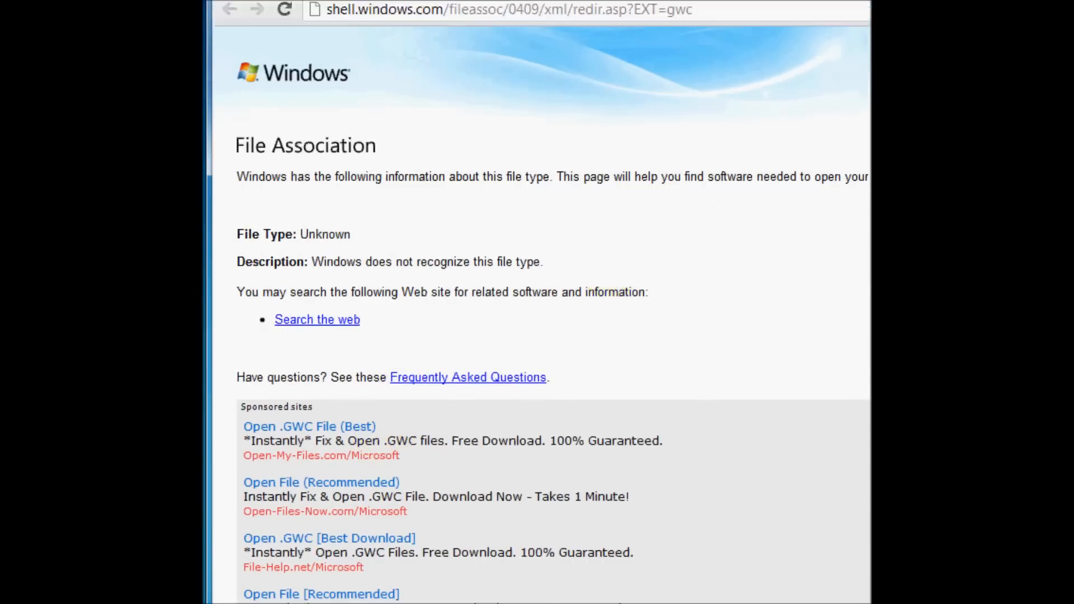
left_click(569, 152)
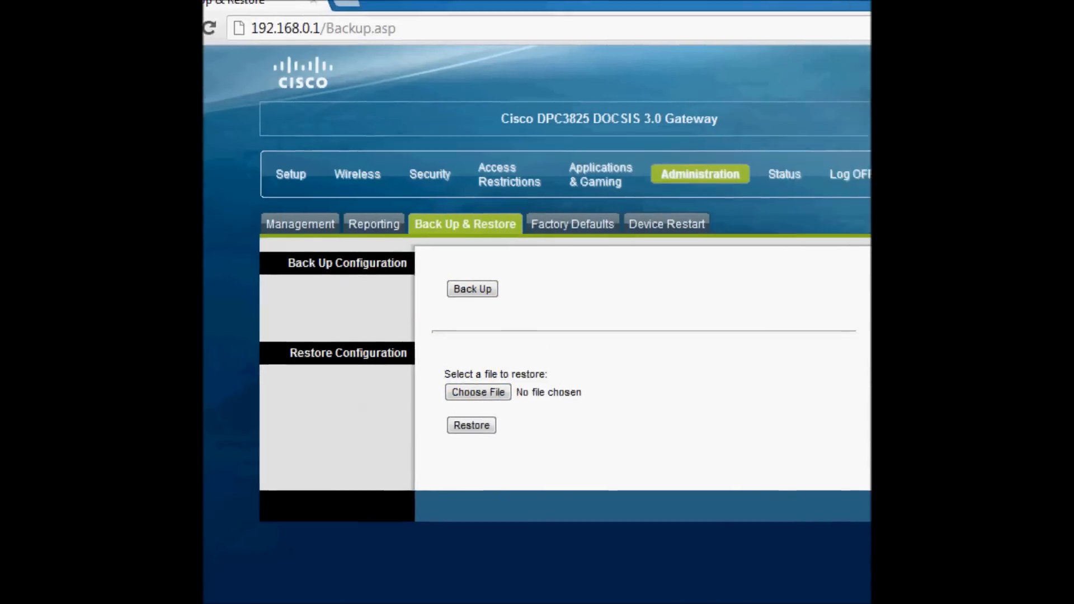
left_click(490, 293)
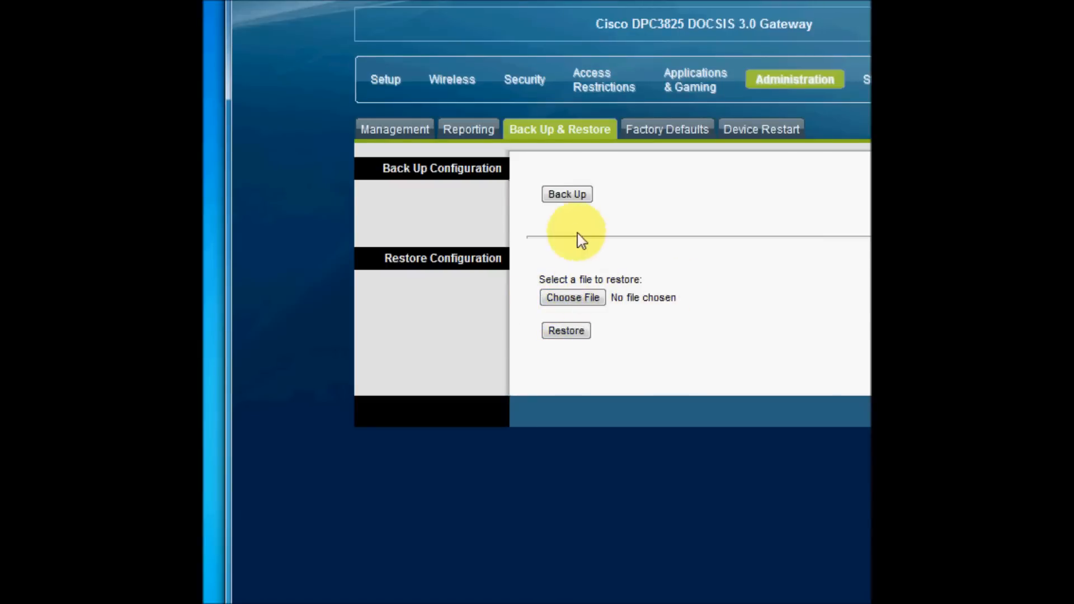
- Look at the file selection for restoring a configuration and leave it without choosing a file
scroll(588, 215, "up", 1)
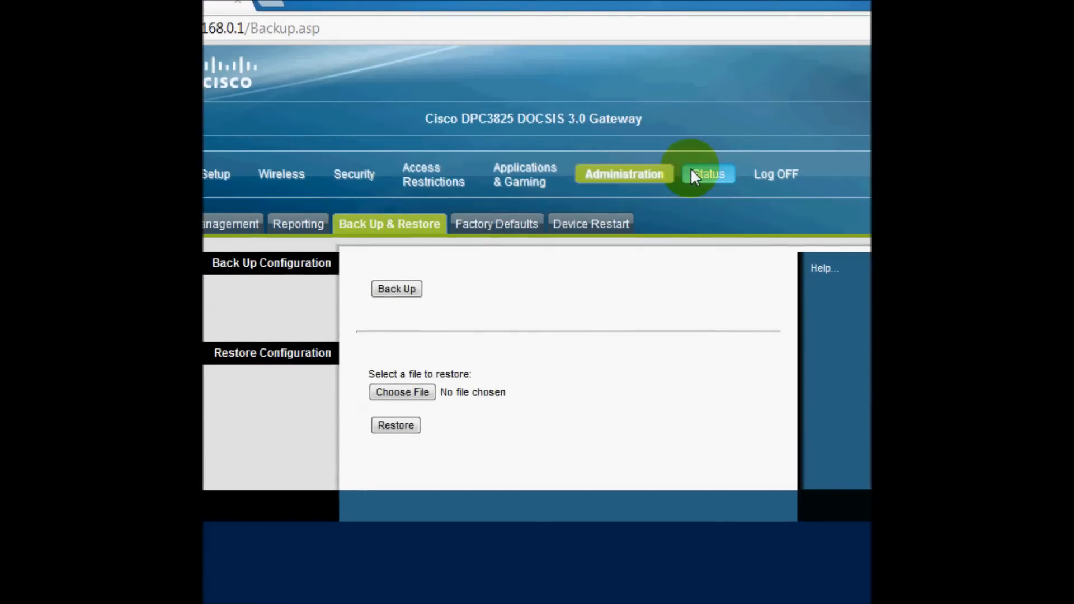
left_click(378, 393)
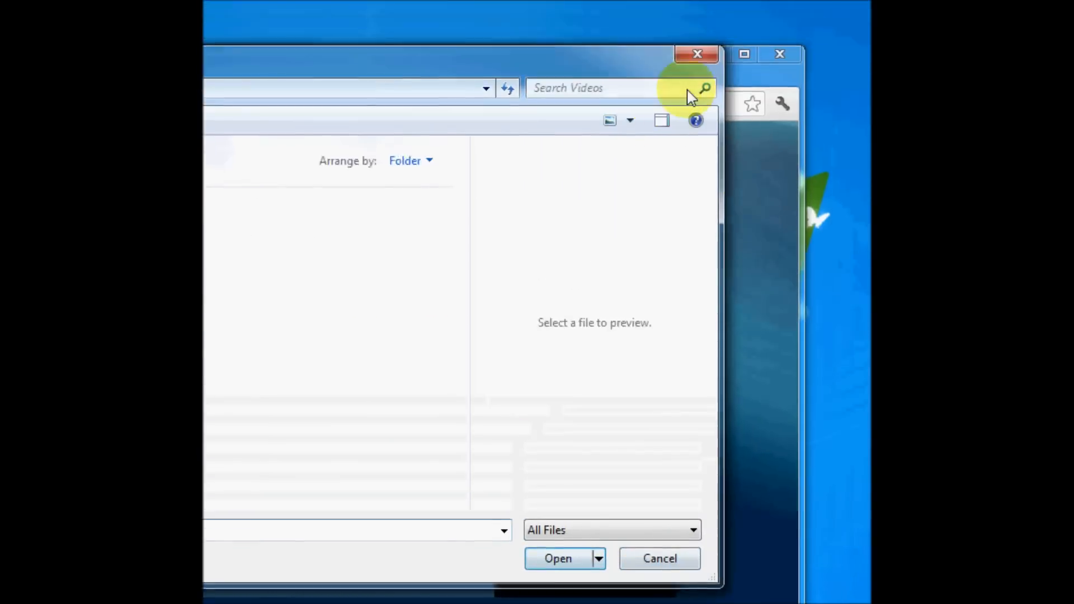
left_click(697, 53)
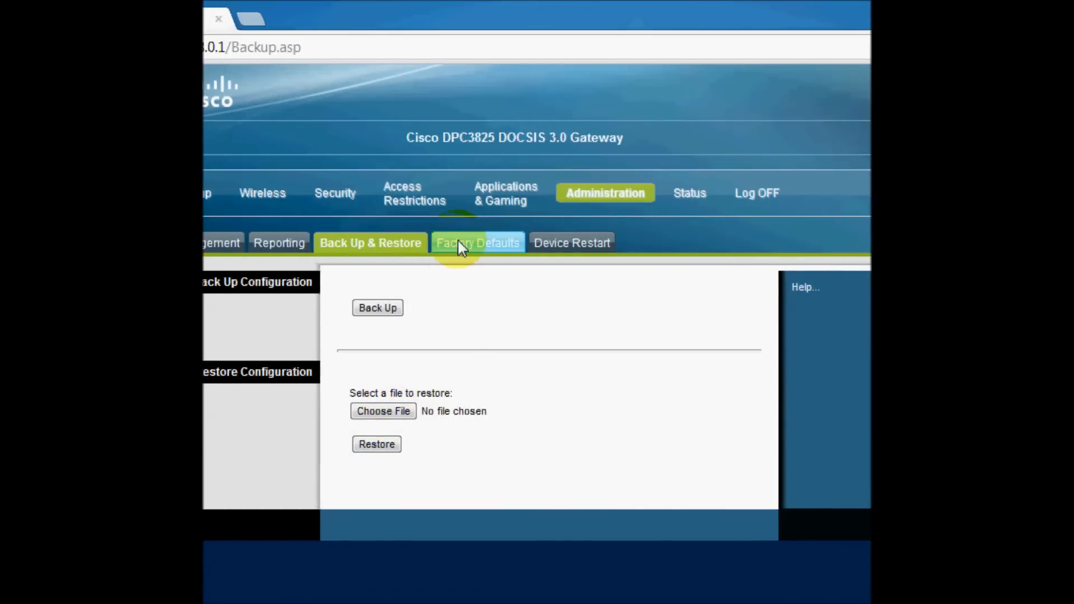
- Review the Factory Defaults and Device Restart pages without resetting or restarting the router
left_click(502, 244)
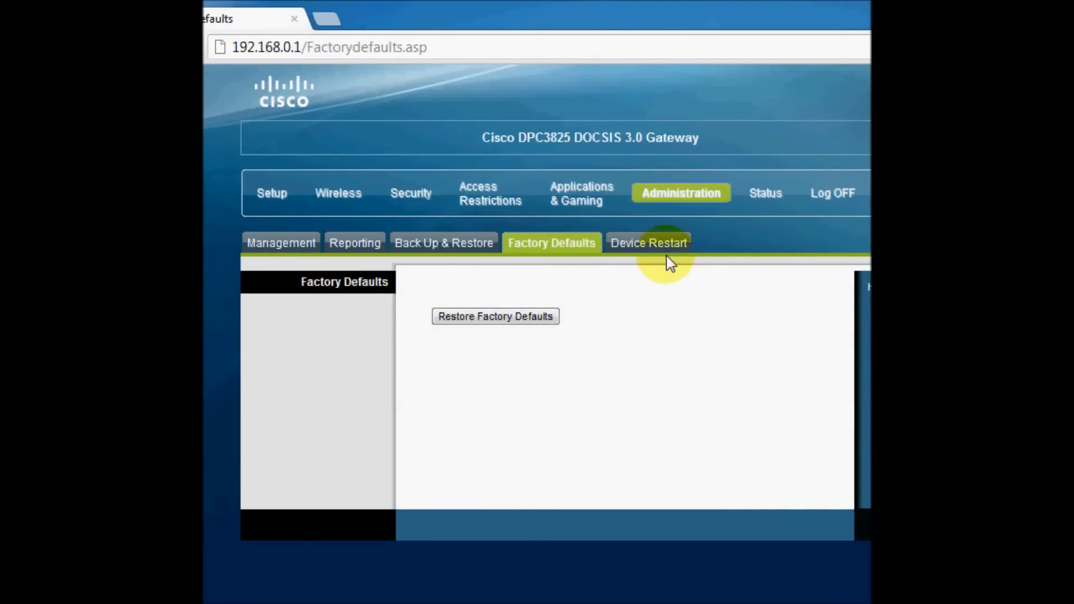
left_click(654, 247)
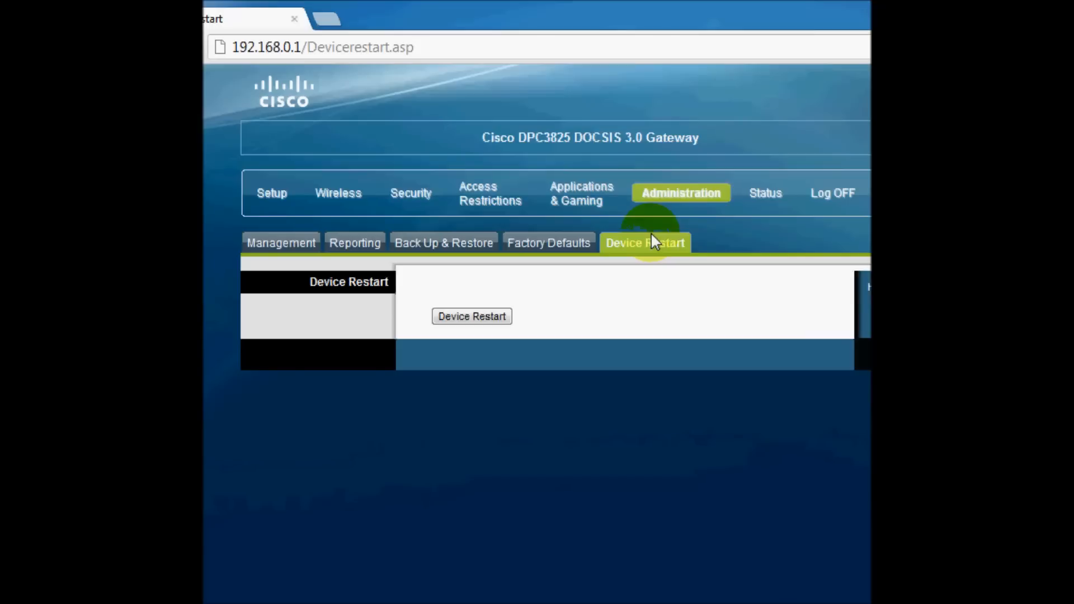
left_click(565, 244)
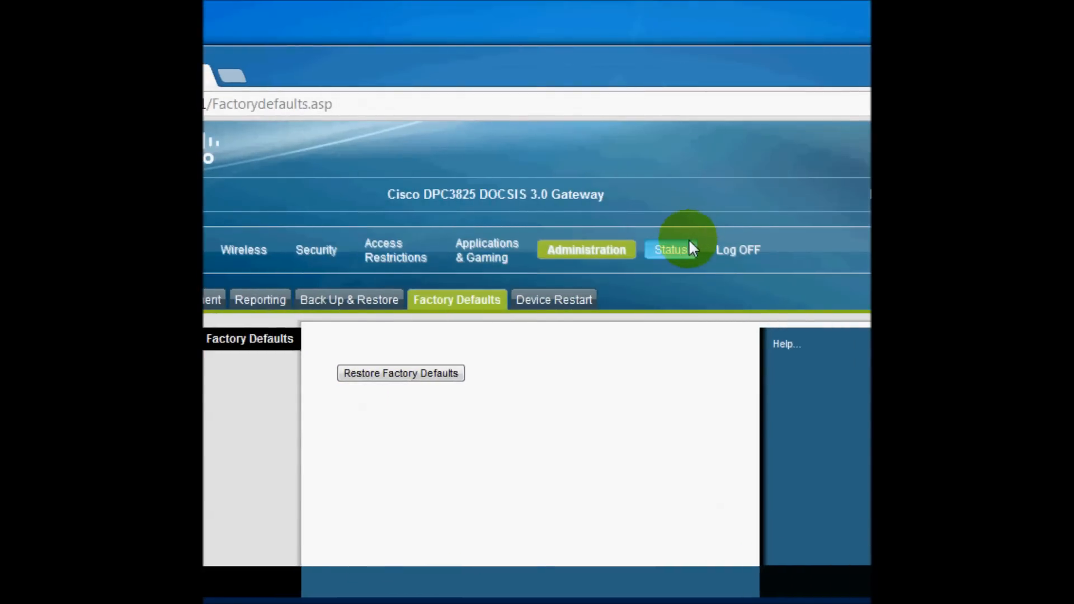
- Review the gateway Status page, and revisit the wireless Basic Settings and the Wireless Security page's pre-shared key
left_click(689, 244)
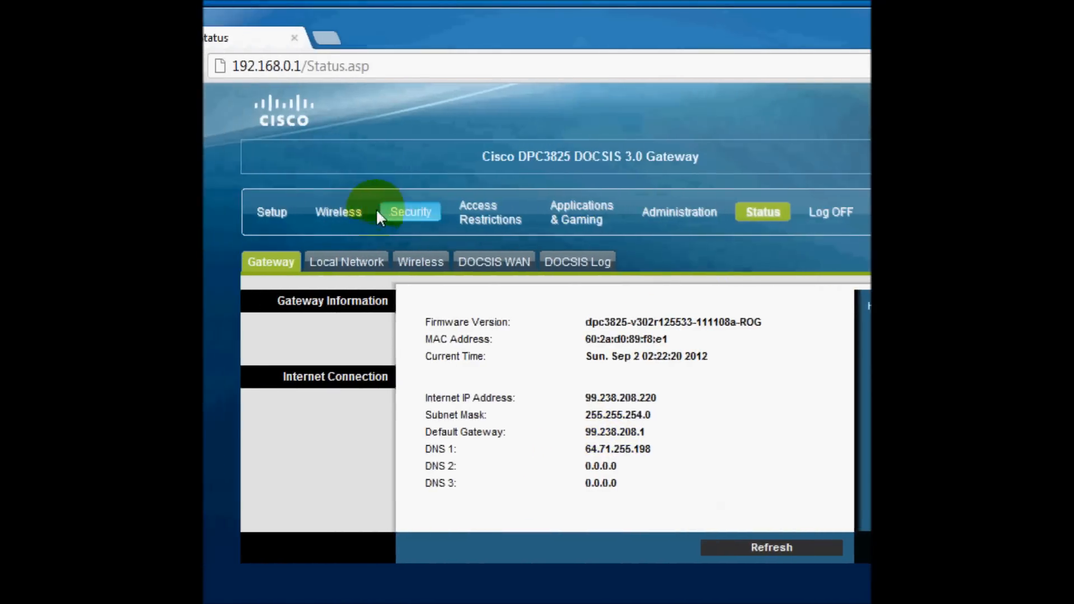
left_click(210, 213)
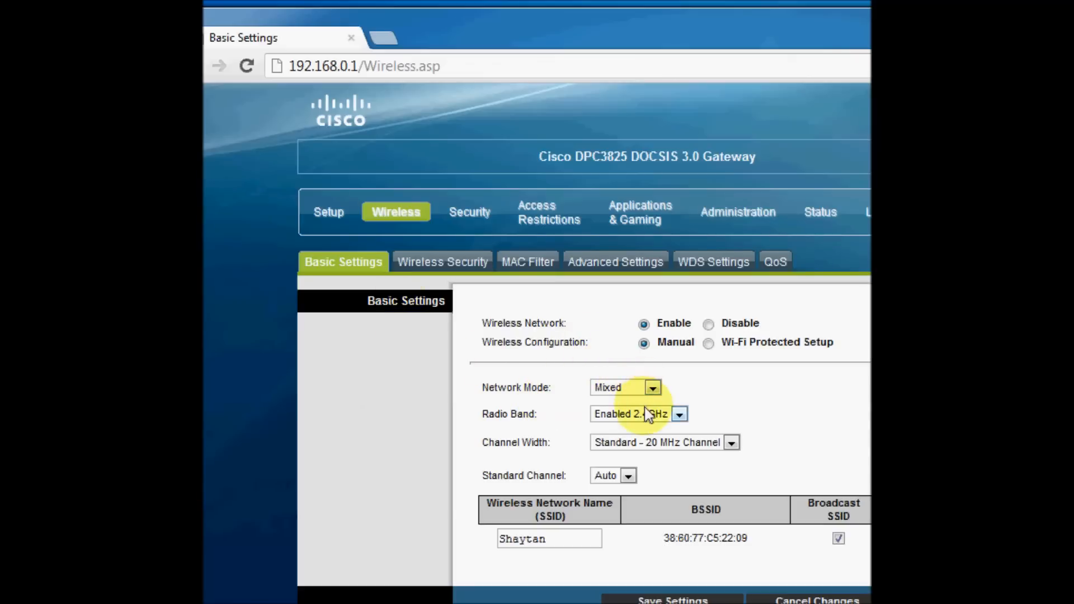
left_click(437, 265)
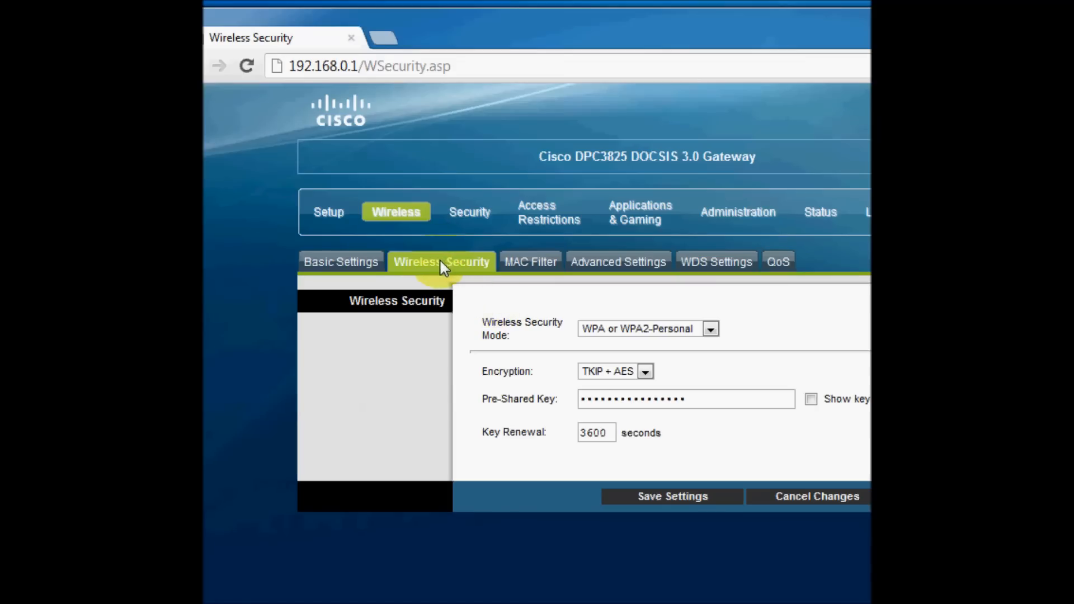
left_click(702, 403)
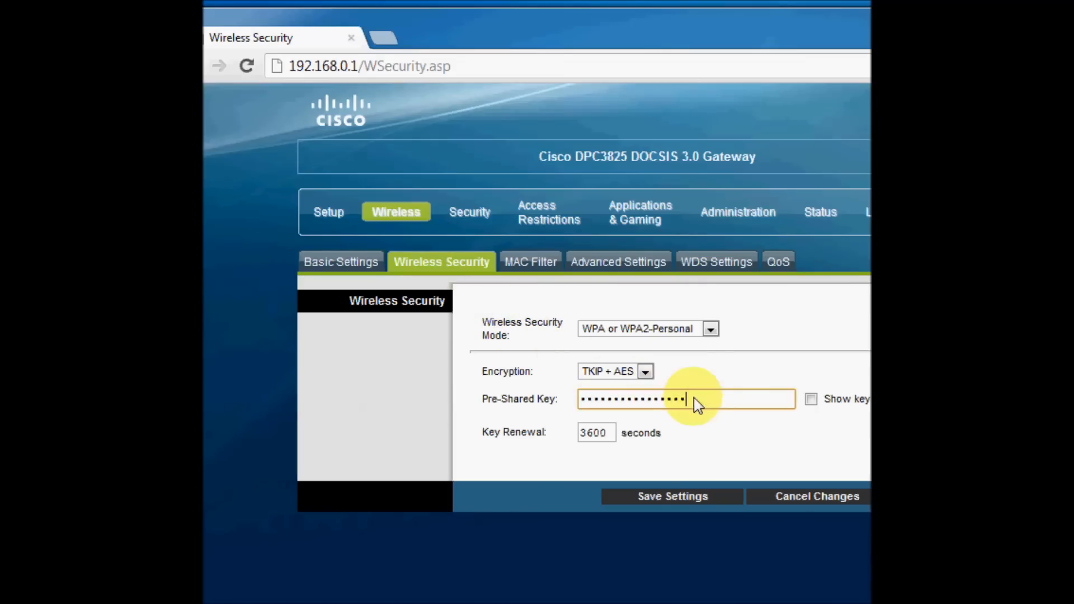
- Return to Quick Setup and examine the user name and password change fields, leaving the password fields empty
left_click(334, 214)
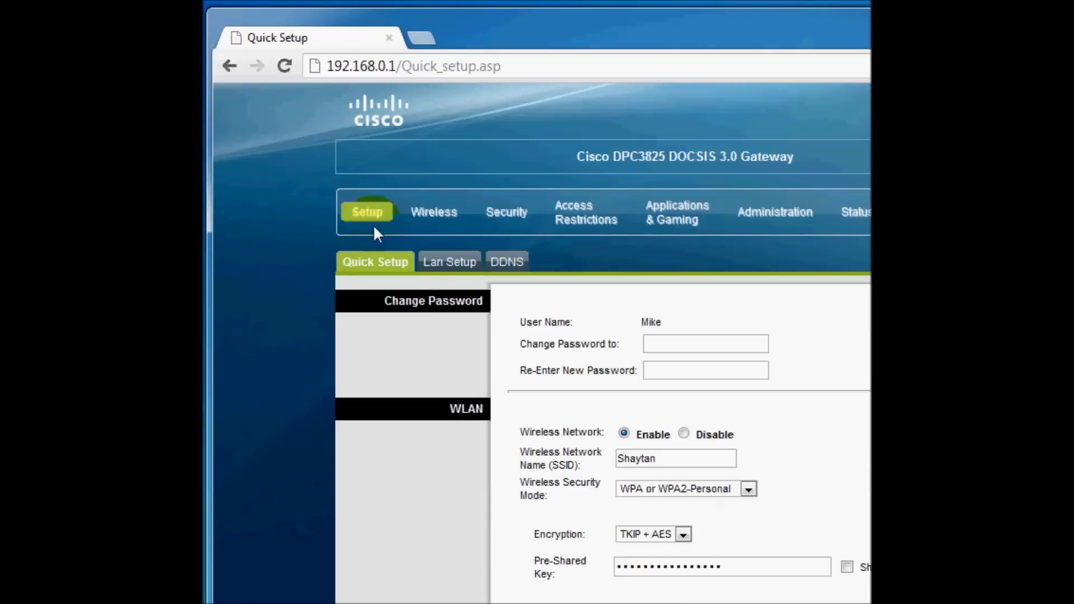
left_click(367, 213)
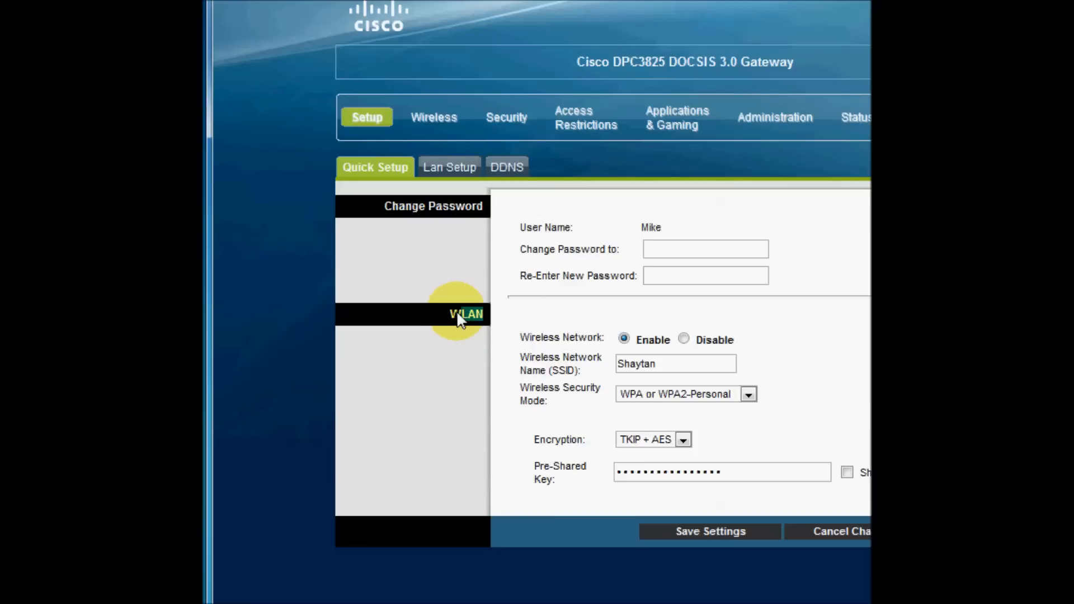
left_click_drag(448, 312, 460, 315)
left_click_drag(522, 228, 738, 285)
left_click(794, 271)
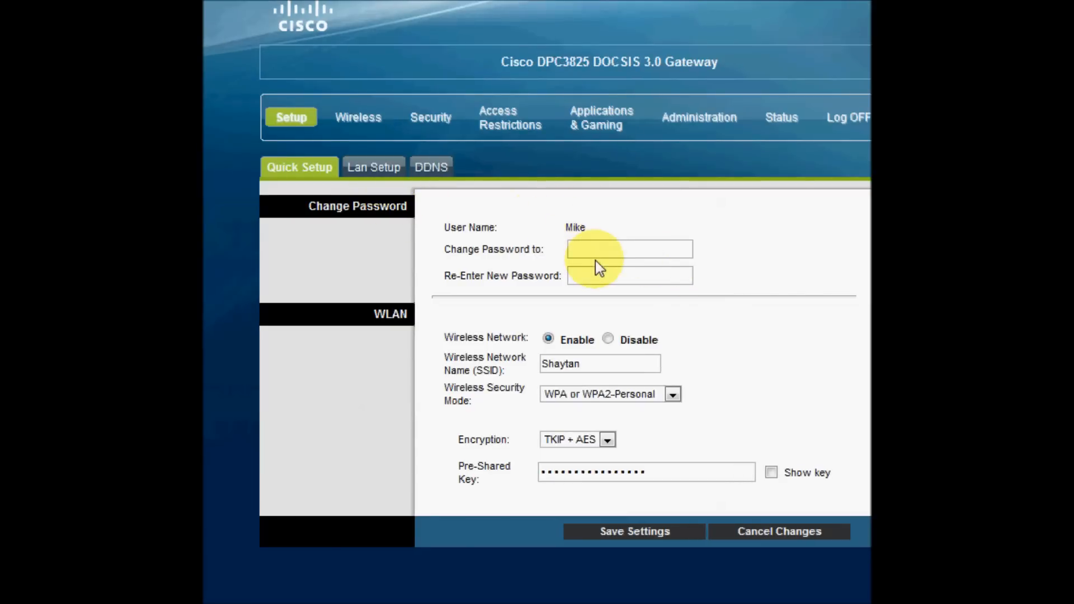
left_click(592, 249)
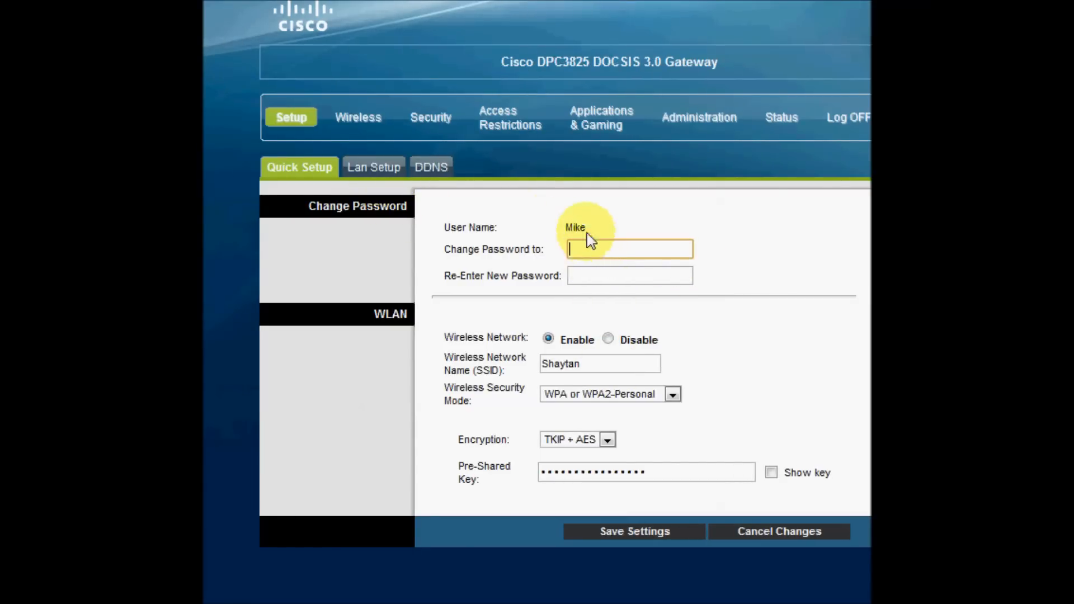
left_click_drag(593, 226, 408, 227)
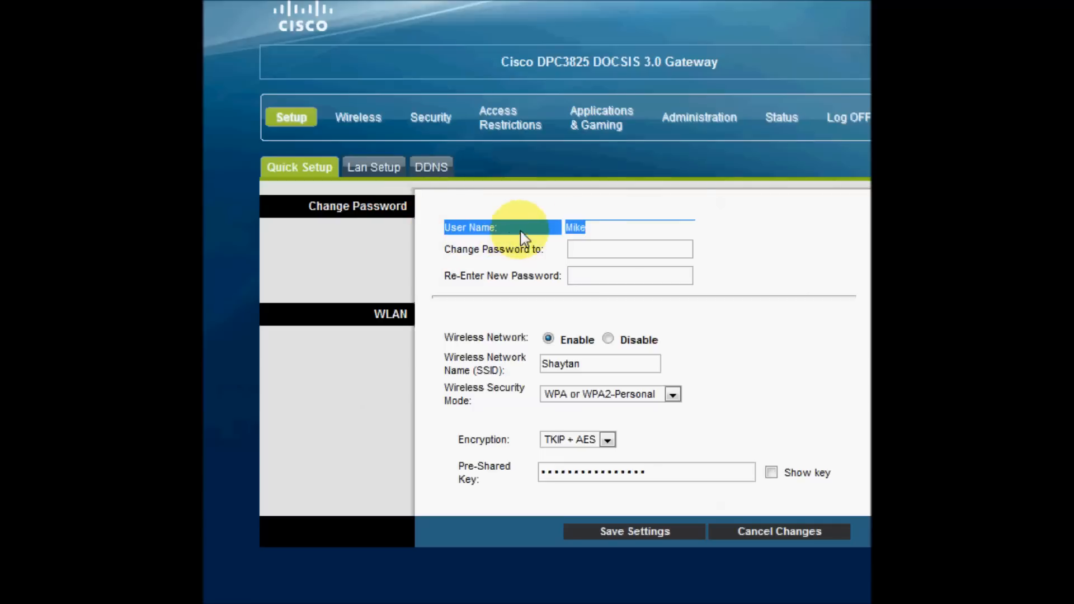
left_click(580, 235)
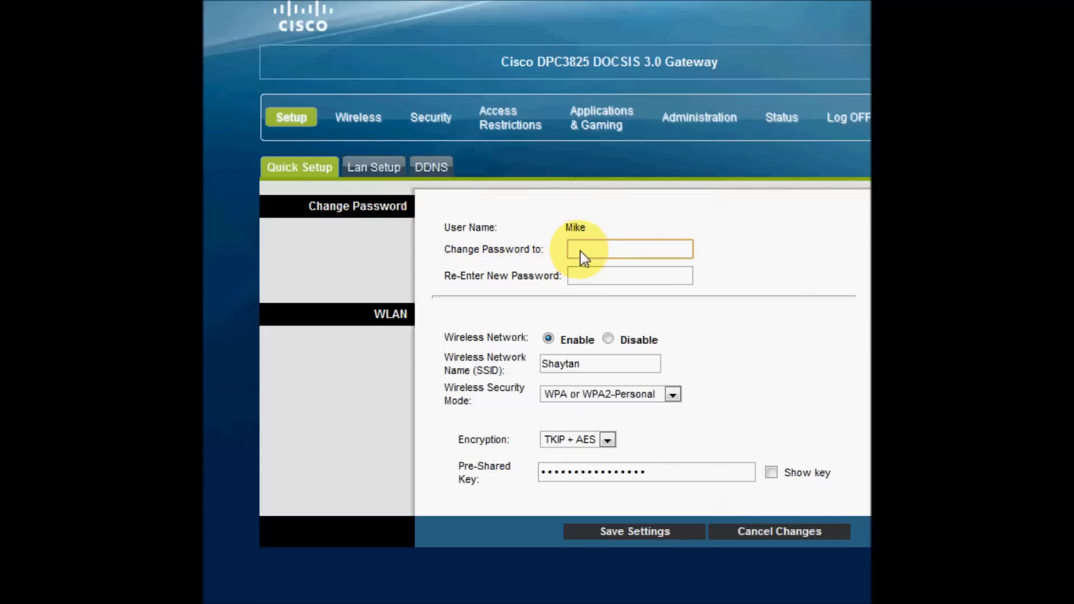
- Examine the WLAN pre-shared key and wireless network name on Quick Setup without changing them
scroll(600, 361, "down", 1)
left_click(656, 435)
left_click_drag(656, 436, 536, 432)
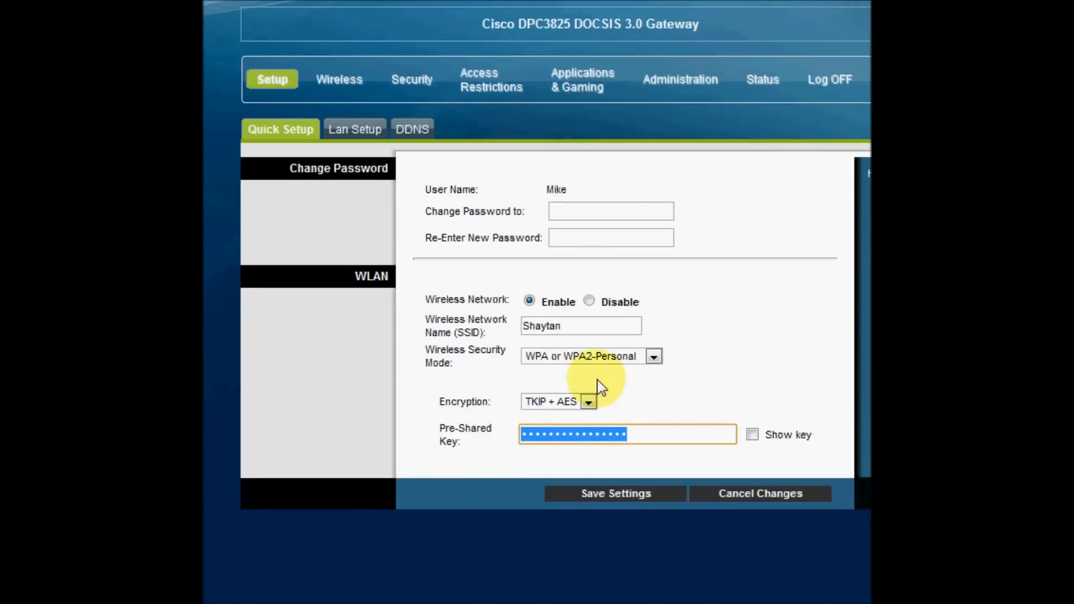
left_click_drag(568, 327, 543, 330)
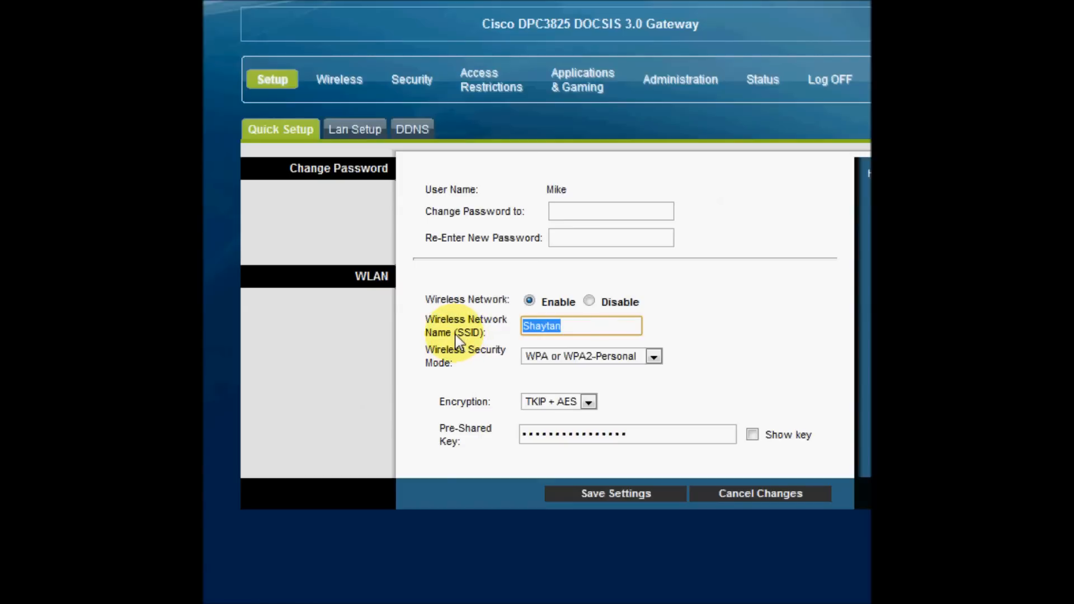
left_click_drag(543, 326, 607, 330)
scroll(623, 428, "down", 3)
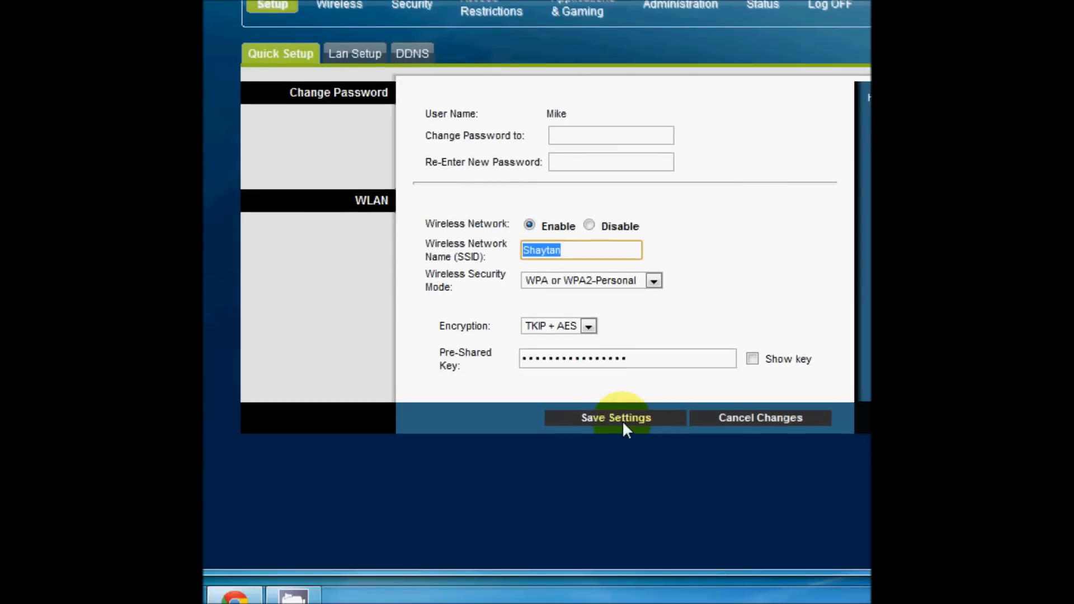